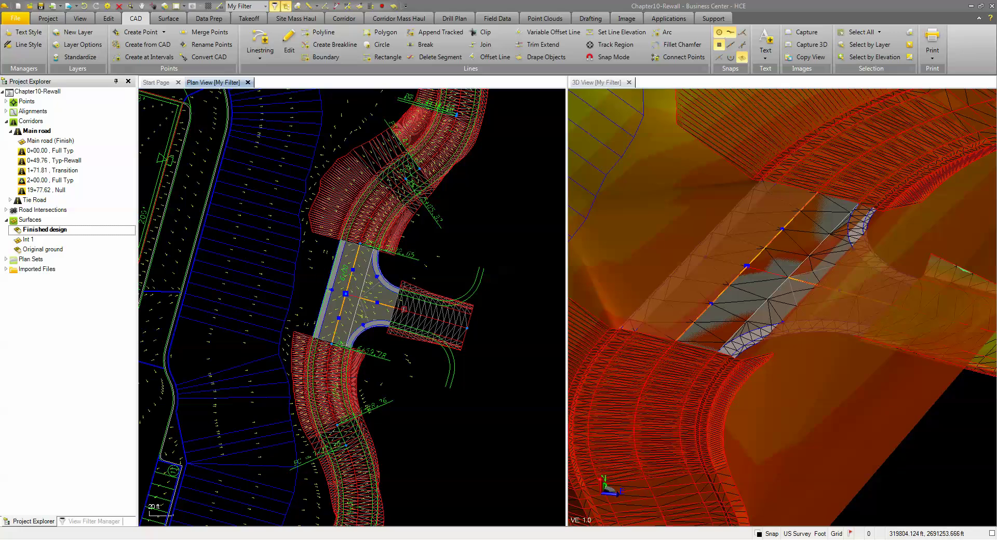
- Examine in plan and 3D how the intersection's shoulder return meets the tie road corridor and its side slopes
scroll(421, 314, up, 3)
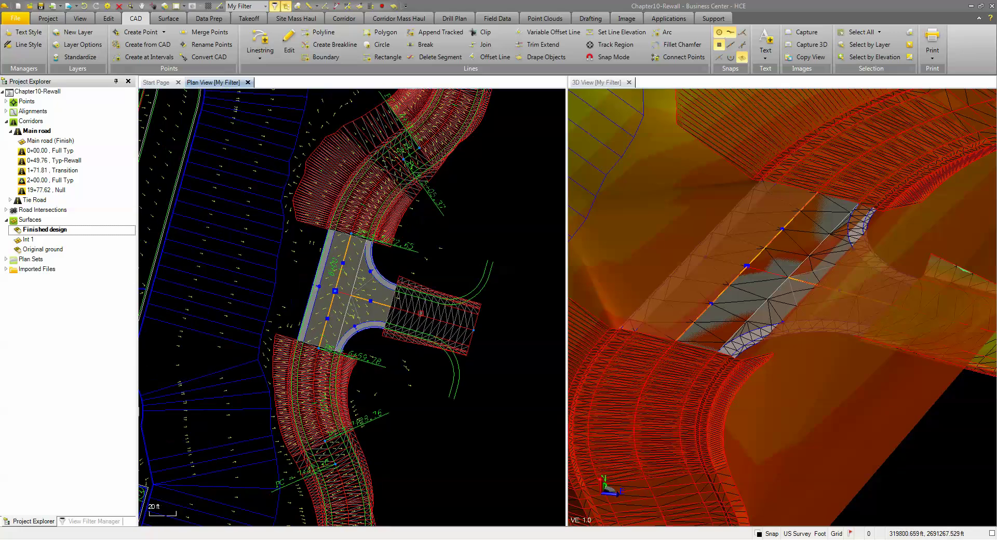
scroll(369, 258, up, 3)
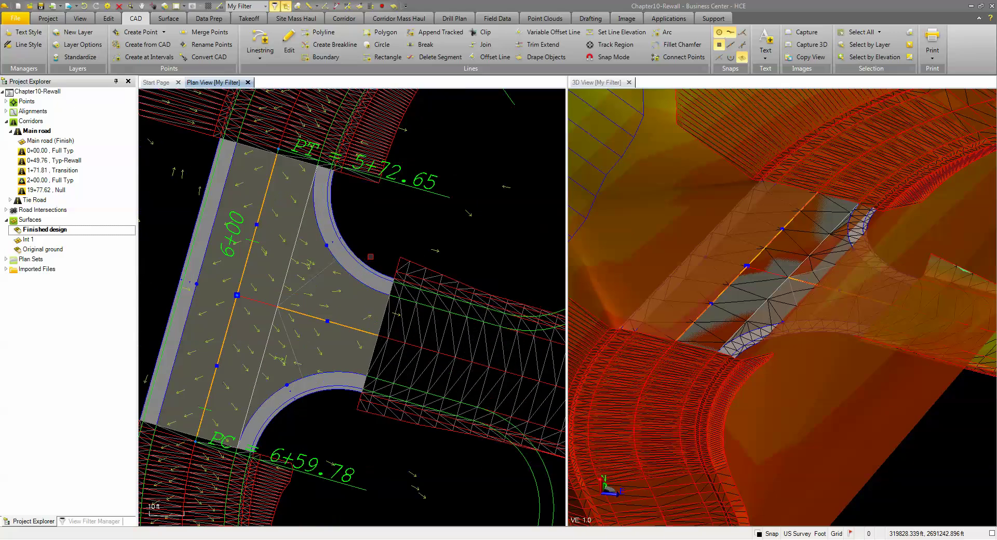
scroll(409, 285, up, 2)
scroll(411, 285, up, 1)
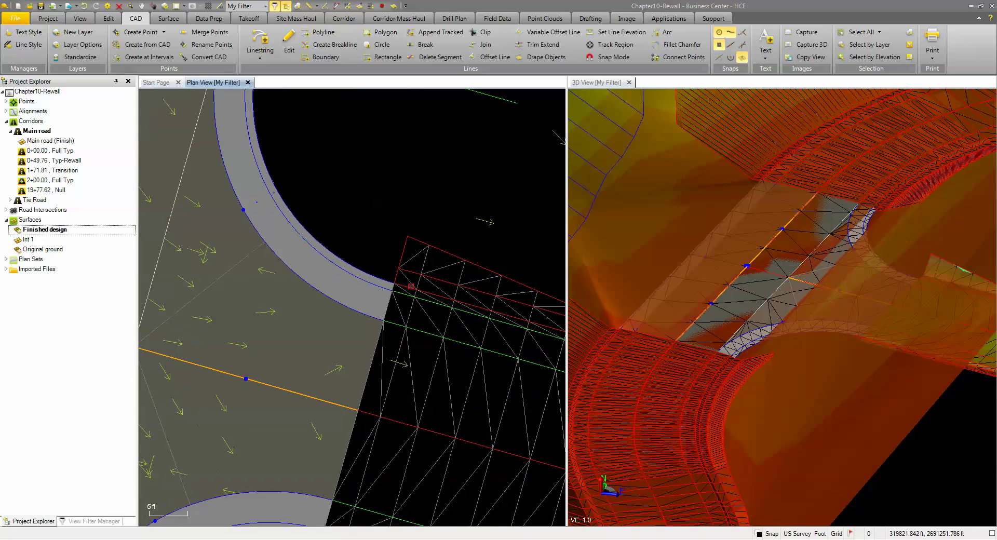
scroll(402, 288, up, 2)
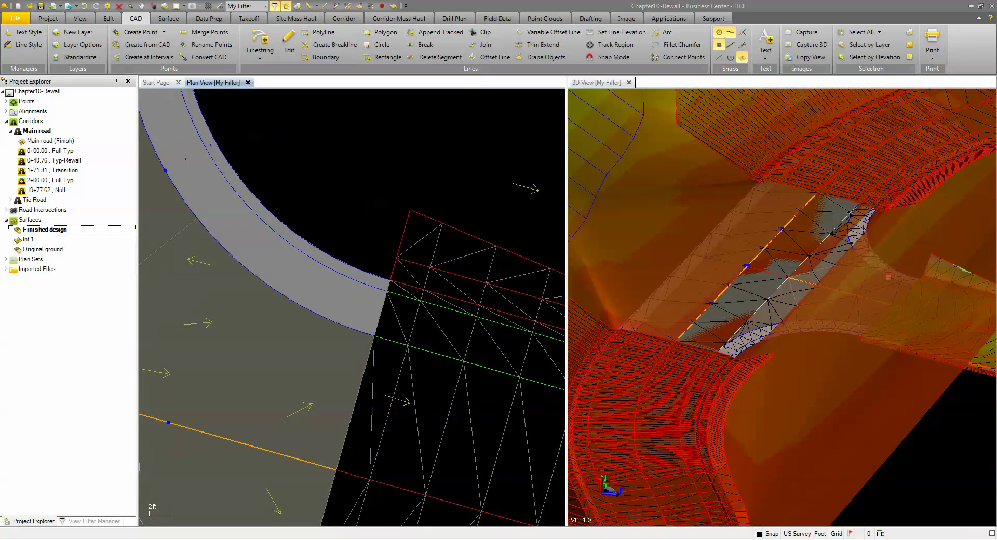
drag(888, 278, 811, 283)
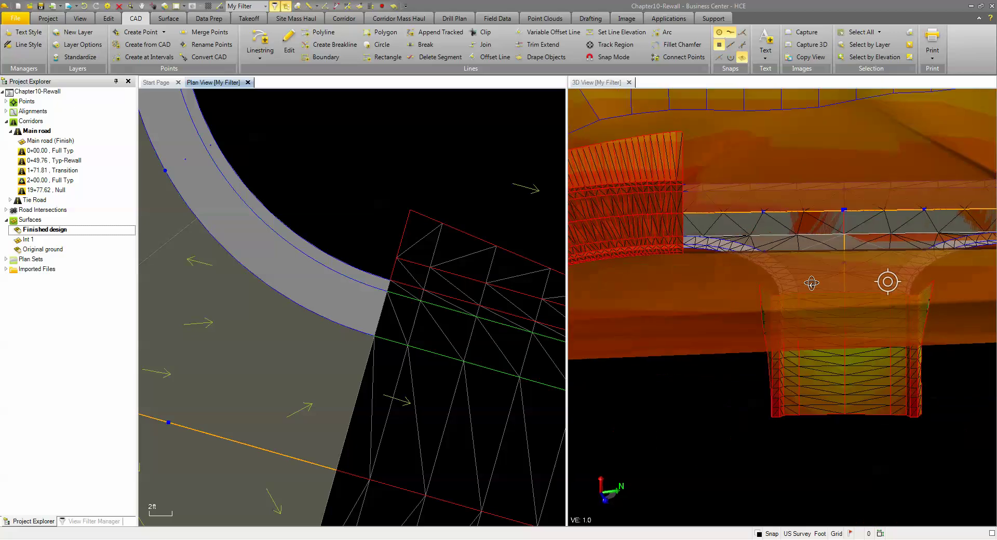
scroll(812, 283, up, 4)
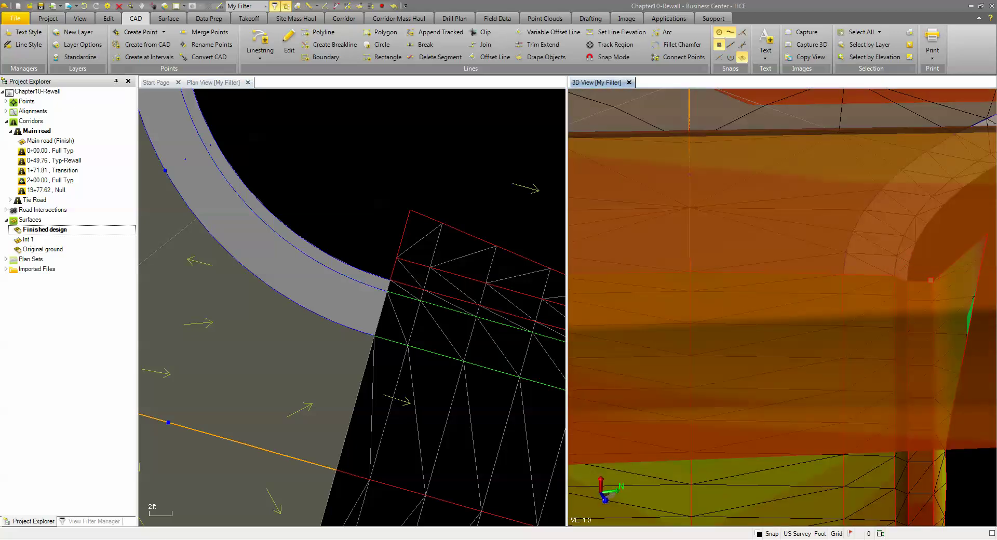
drag(739, 328, 914, 340)
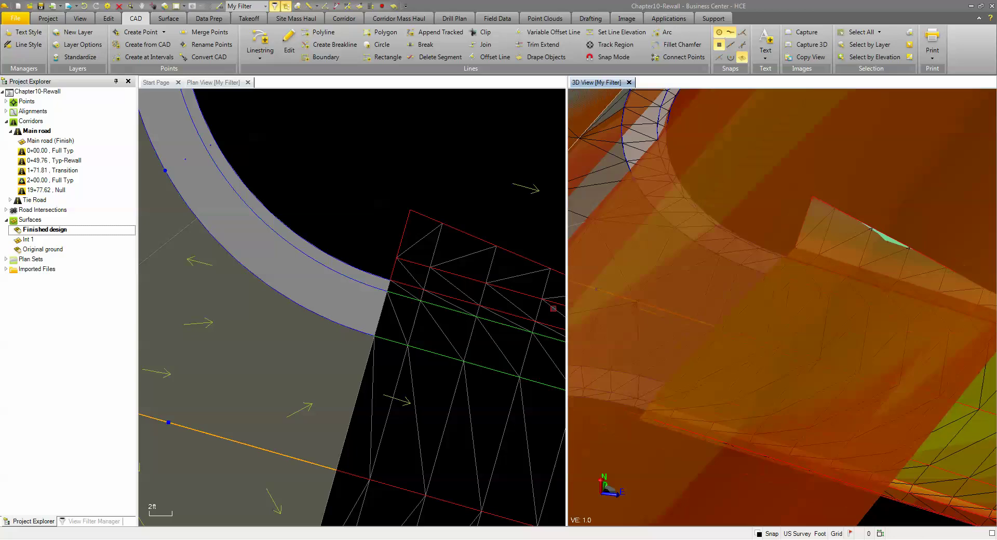
- Offset the Shoulder Connection 2-3 line 2 ft to the right at zero vertical offset, as Ditch on the DES-Breaklines layer
scroll(352, 307, down, 3)
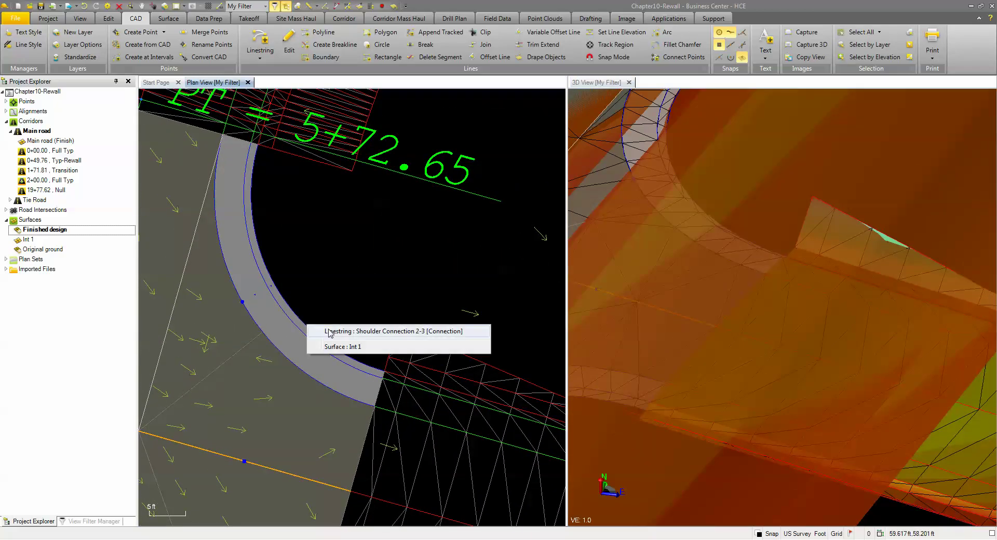
click(328, 331)
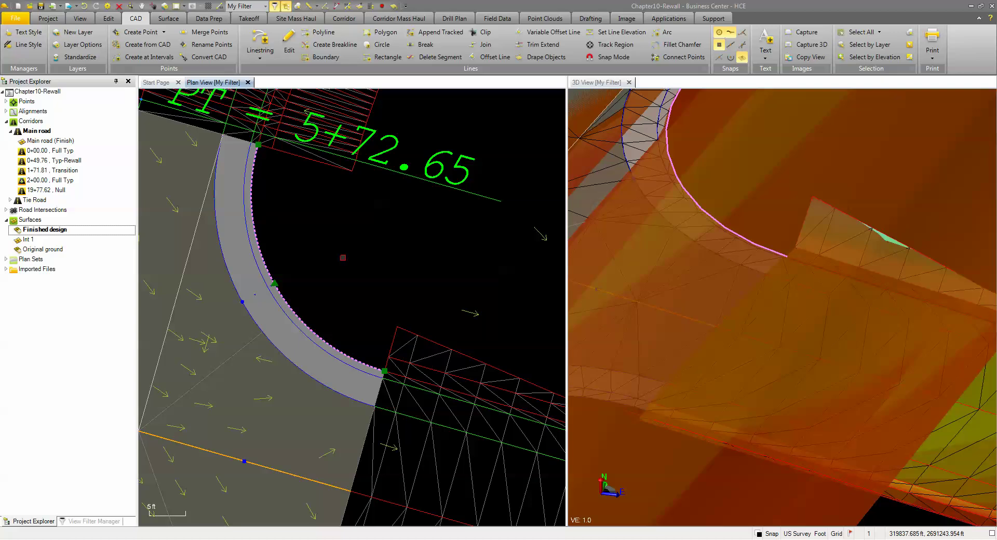
click(495, 57)
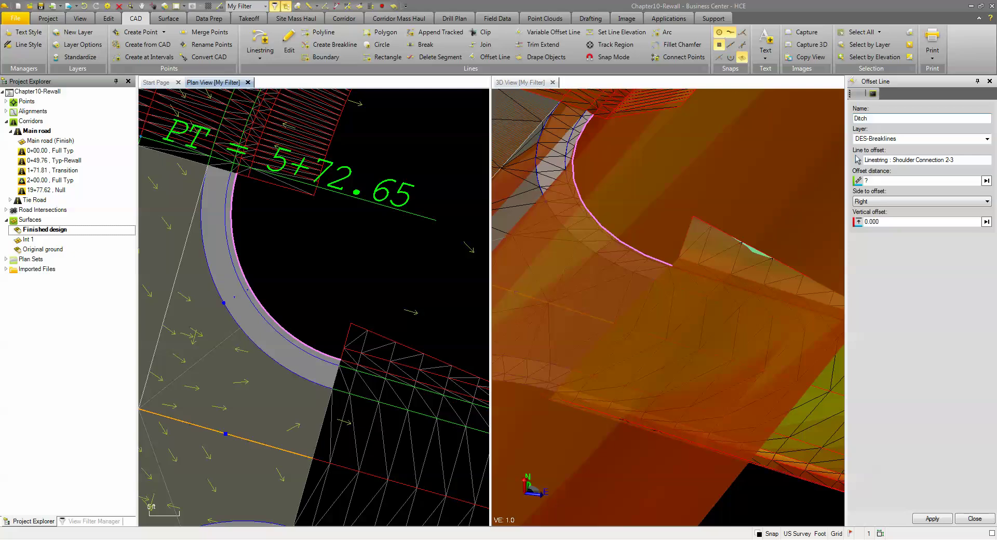
click(887, 181)
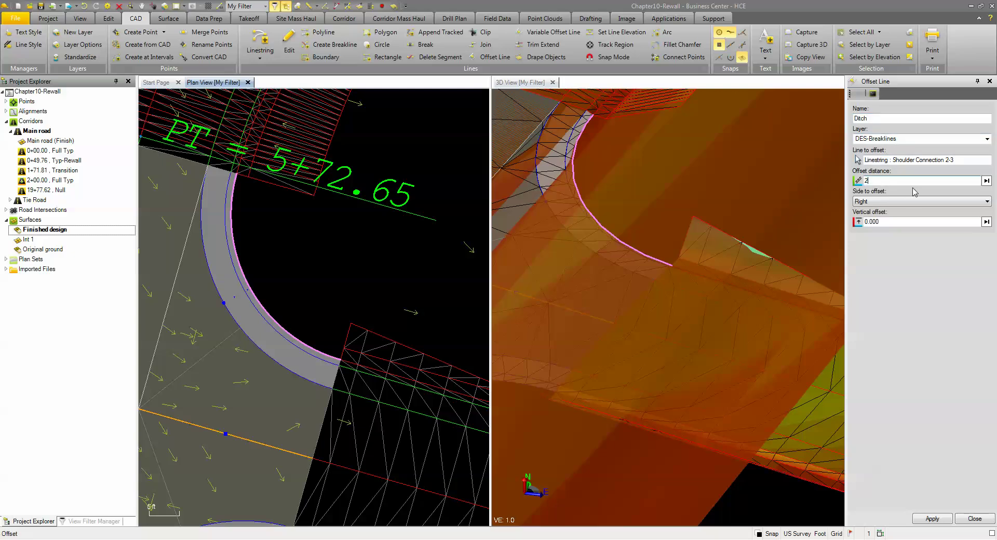
text(2)
key(Tab)
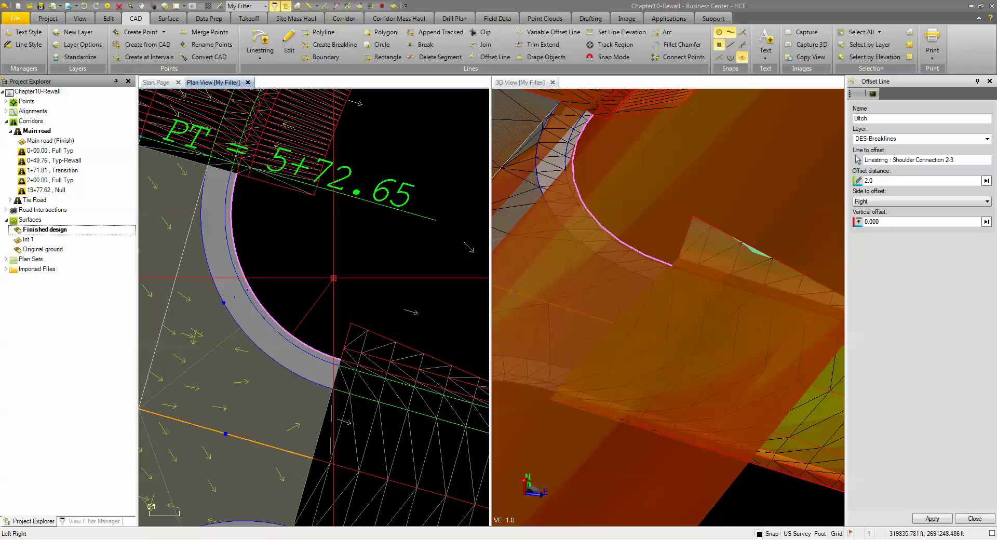
key(Tab)
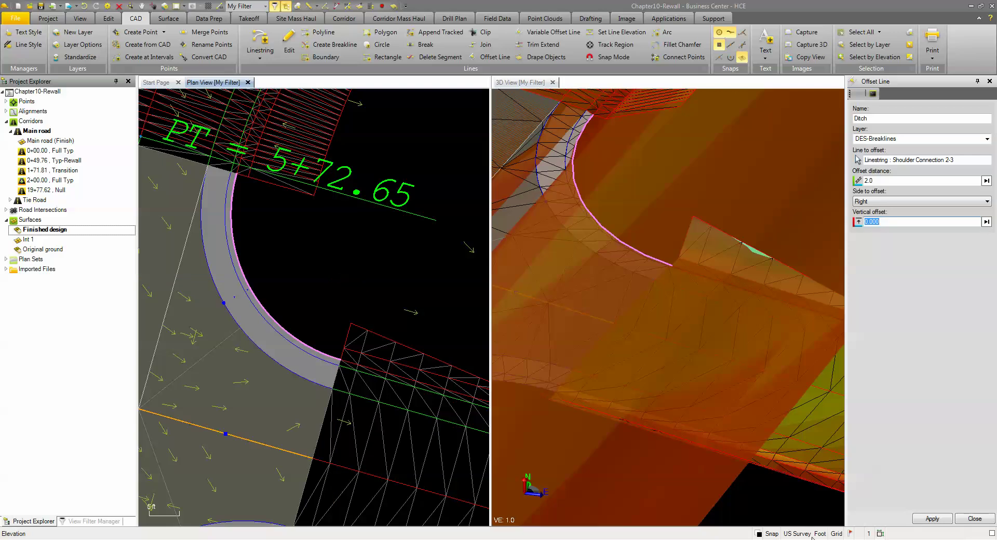
click(932, 519)
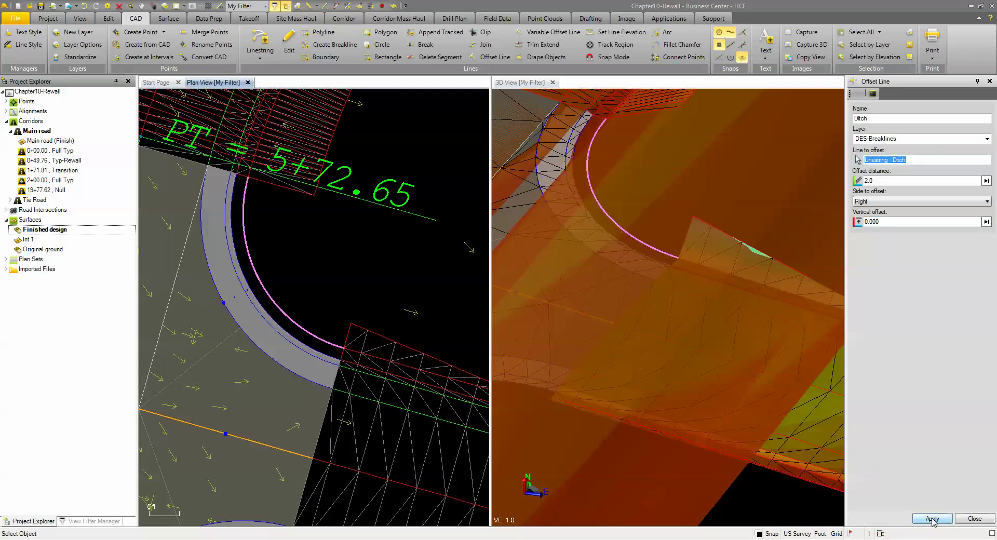
- Offset the Shoulder Connection 1-2 line 2 ft to the right with zero vertical offset as another Ditch line
scroll(331, 353, down, 3)
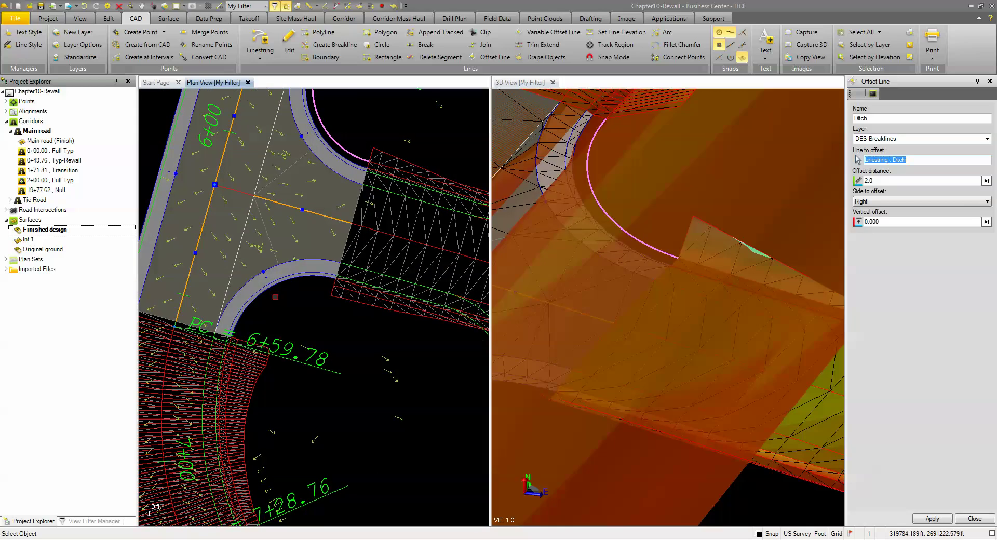
scroll(280, 298, up, 3)
click(276, 269)
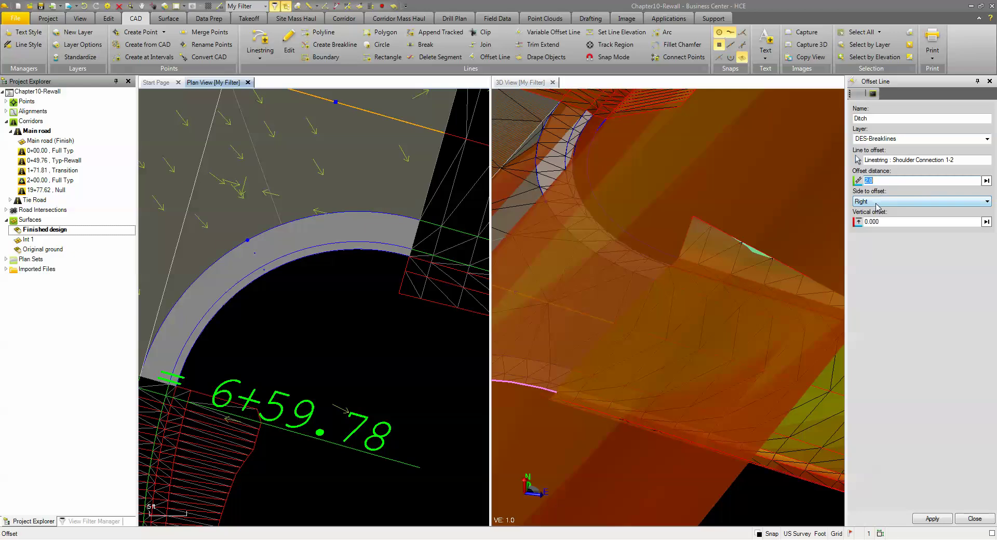
key(Return)
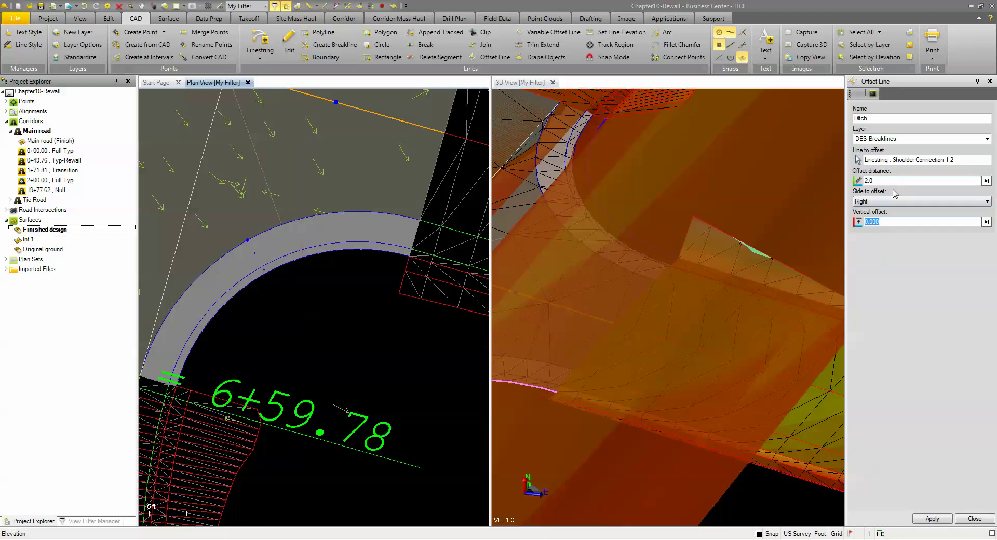
click(932, 519)
- Offset the straight Shoulder Connection 3-1 line 2 ft to the right with zero vertical offset and finish offsetting
scroll(327, 382, down, 2)
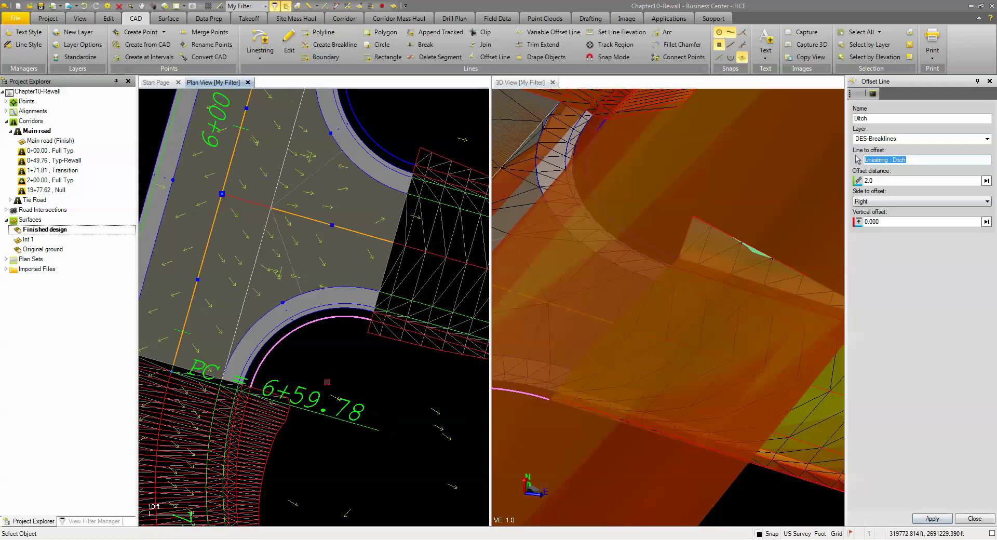
scroll(188, 195, up, 3)
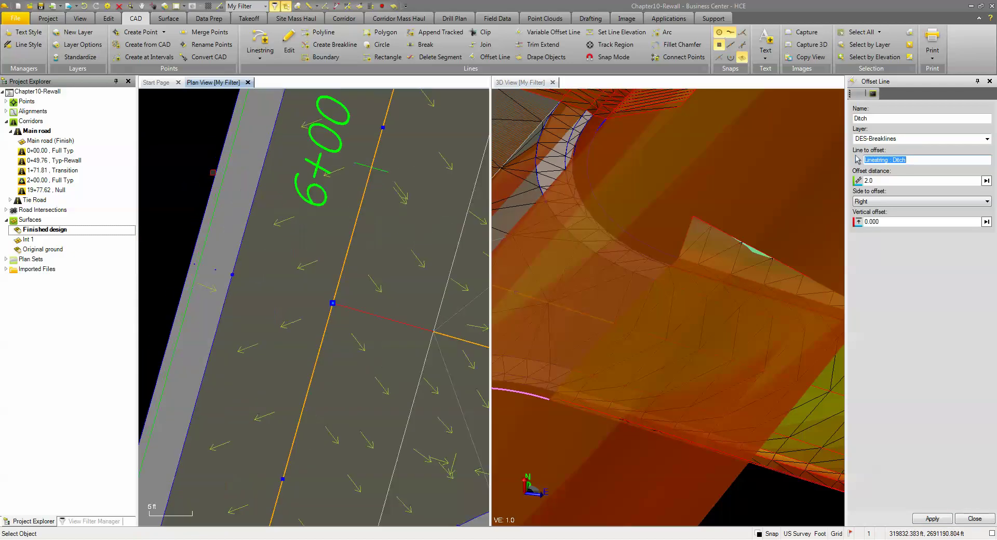
click(217, 172)
middle_drag(201, 190, 241, 216)
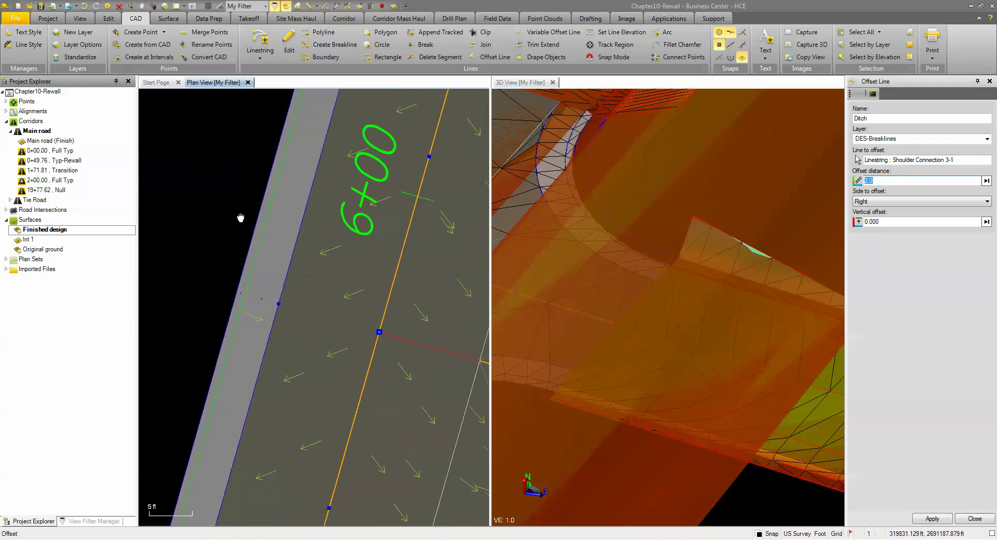
scroll(222, 229, down, 1)
key(Tab)
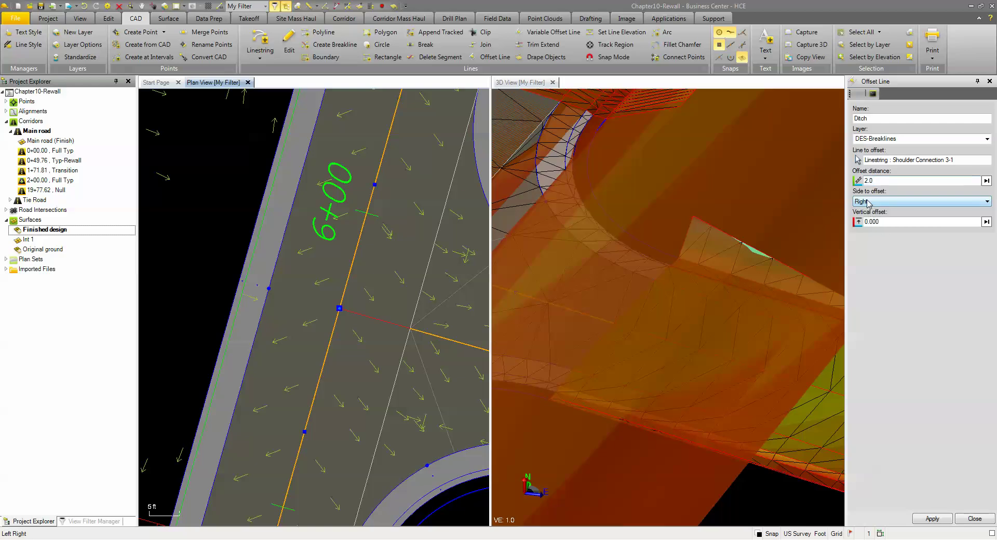
key(Tab)
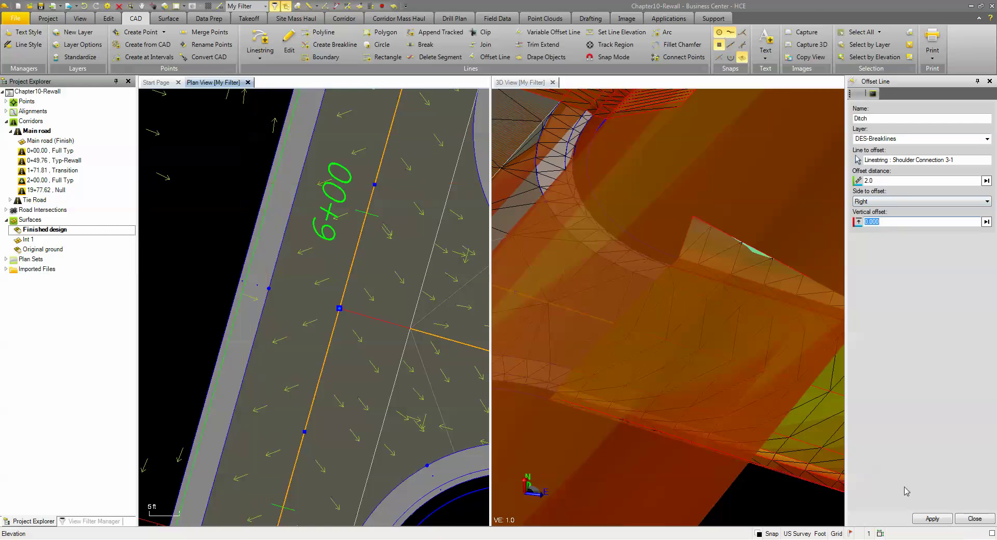
click(929, 519)
scroll(718, 301, up, 3)
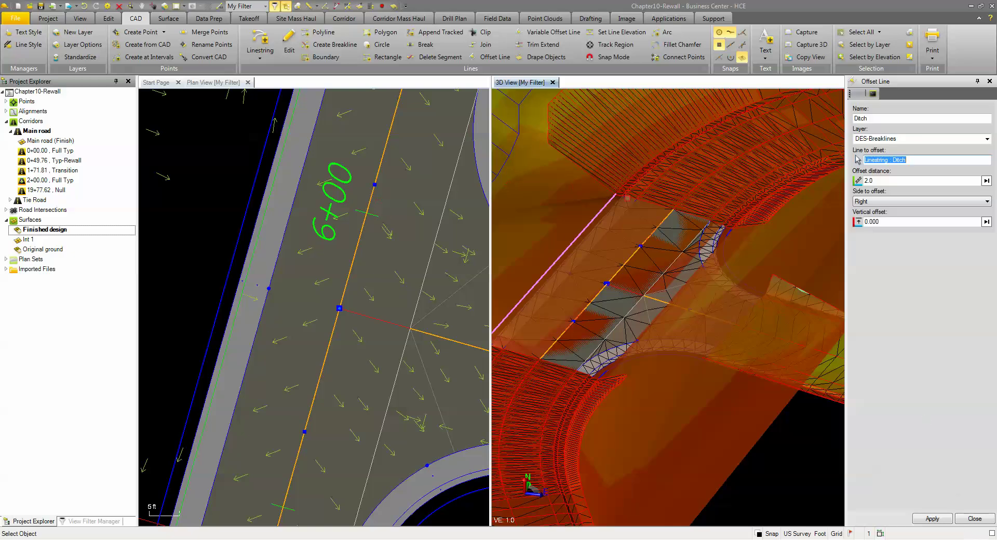
click(990, 81)
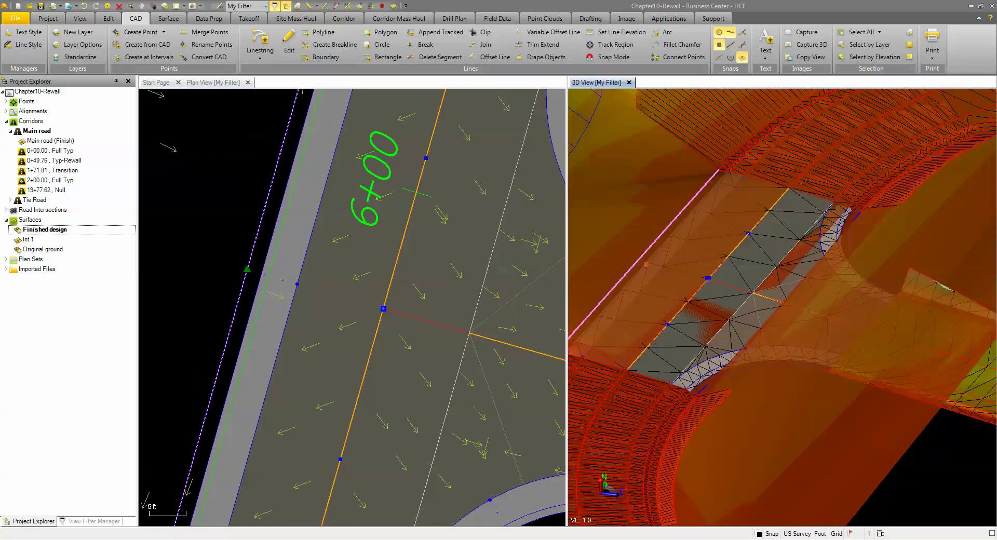
- Create the Intersection surface tie from the straight Ditch line to Finished design, projected right, with 5 ft maximum spacing and 2:1 cut and fill slopes
drag(646, 264, 690, 282)
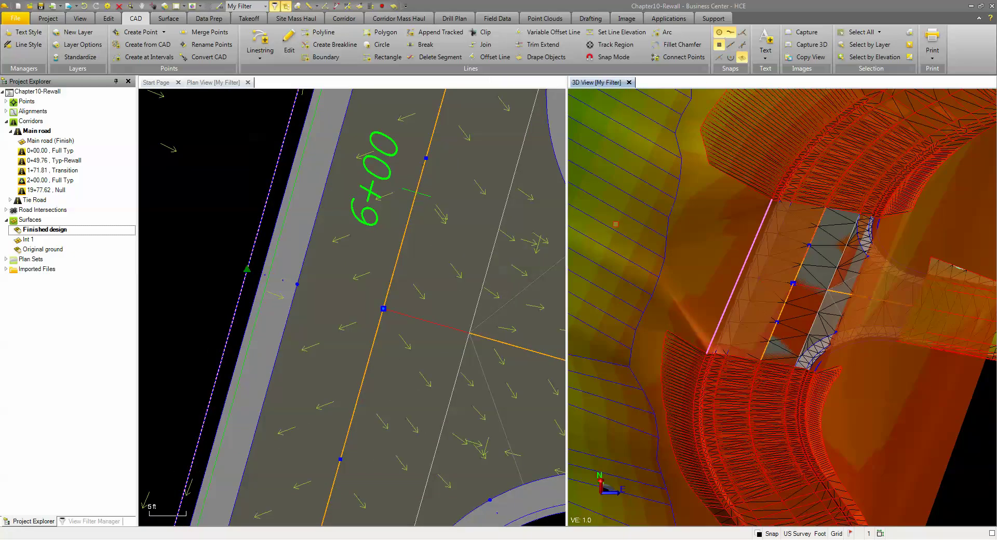
click(167, 18)
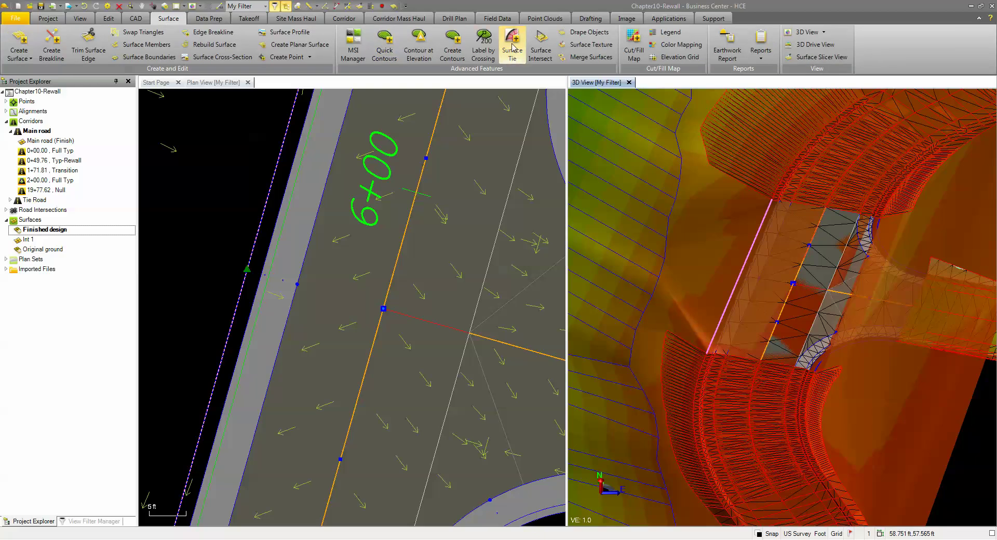
click(512, 47)
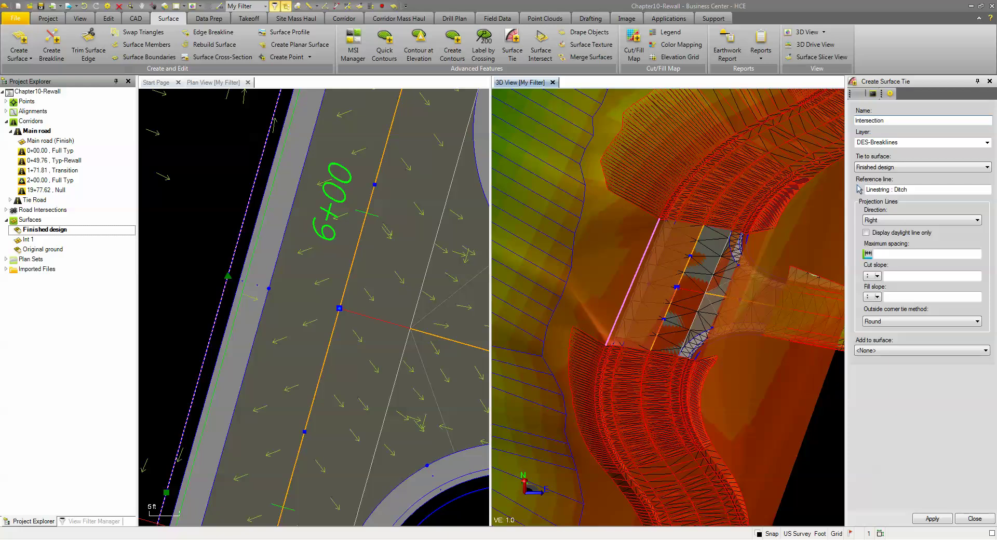
click(914, 190)
click(877, 223)
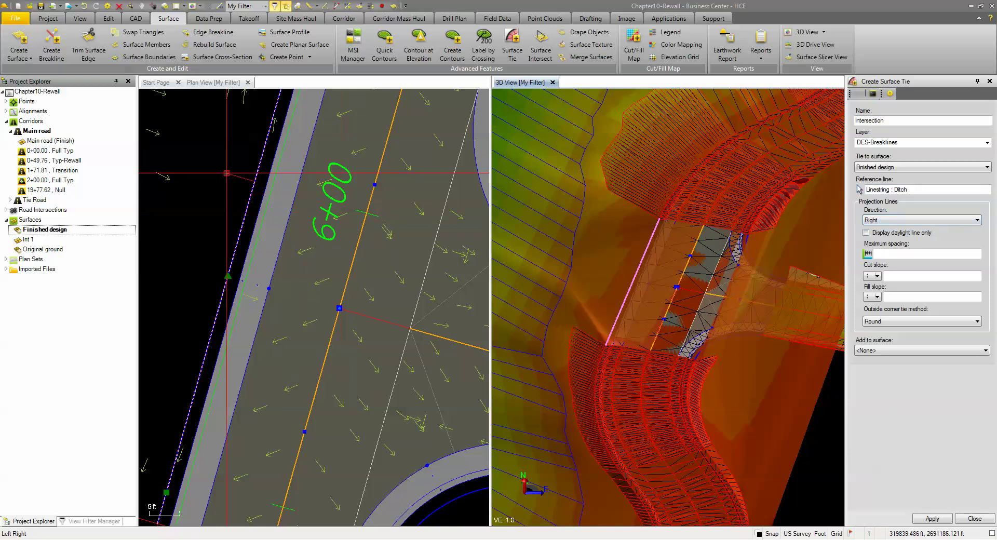
click(270, 273)
click(877, 255)
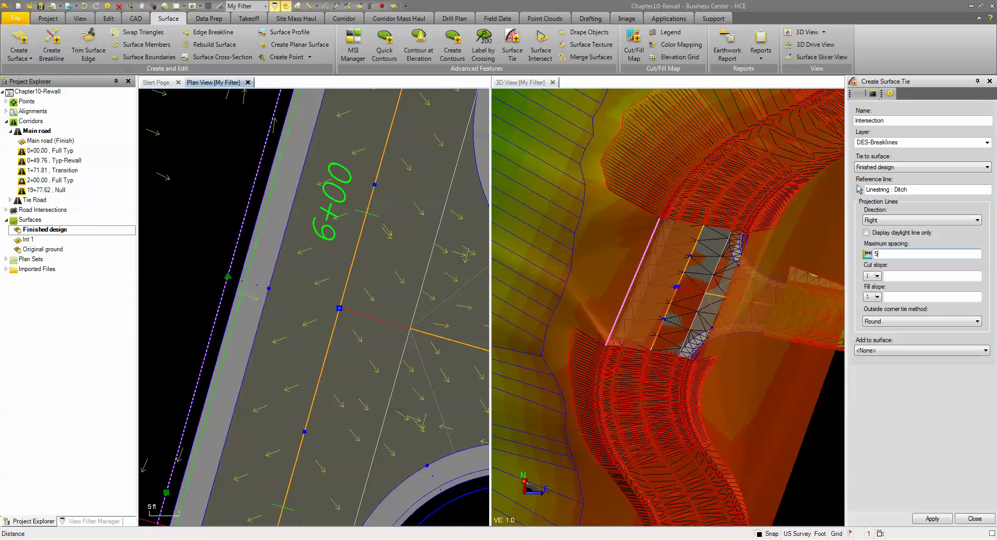
click(895, 279)
text(2)
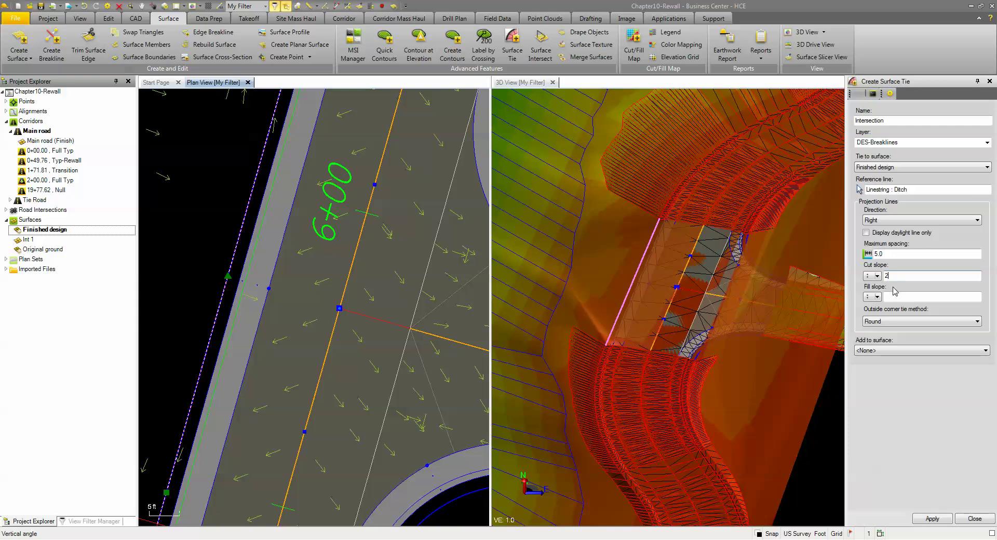
click(893, 298)
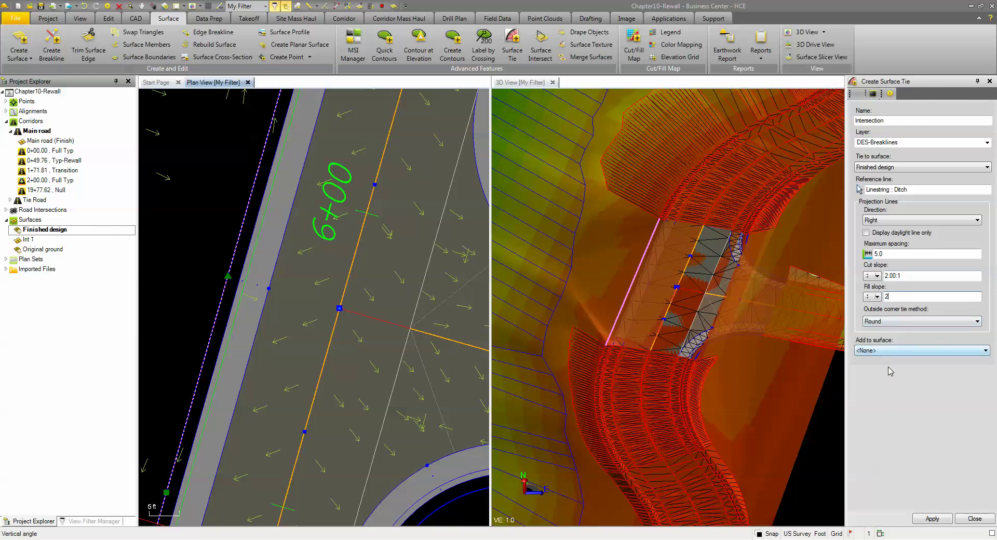
click(932, 519)
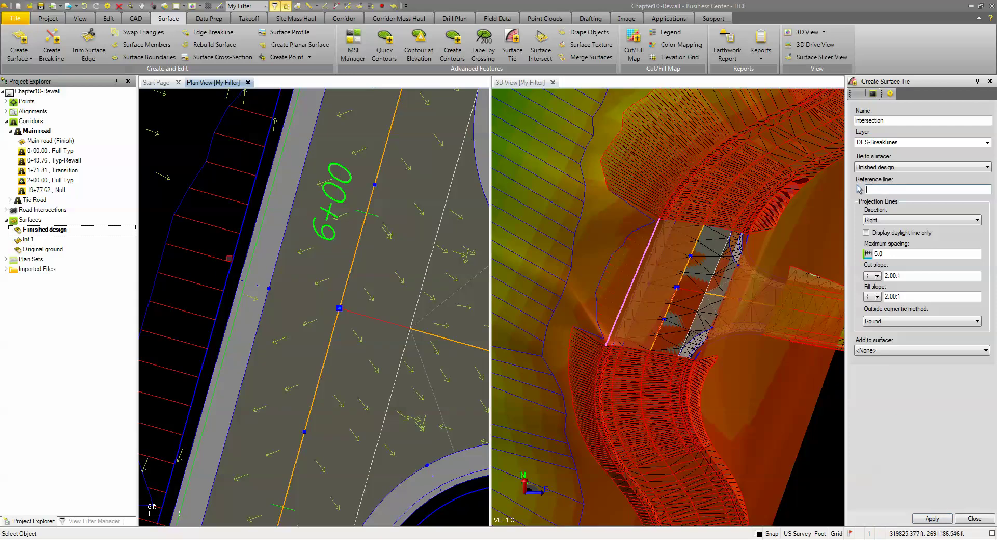
- Examine in plan and 3D how the new tie slope along the straight ditch meets the main road corridor slopes
scroll(227, 282, down, 2)
scroll(237, 172, up, 2)
scroll(629, 245, up, 5)
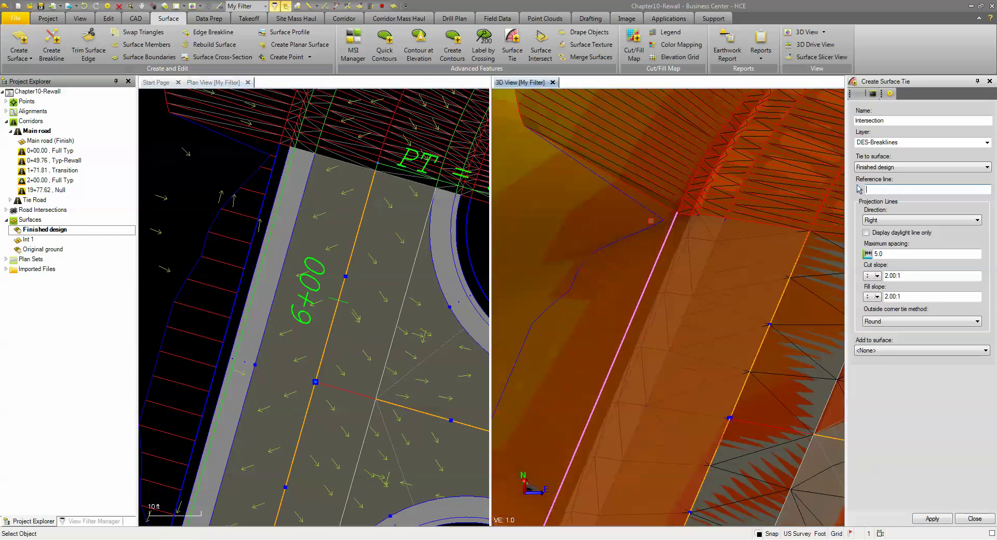
scroll(628, 245, down, 5)
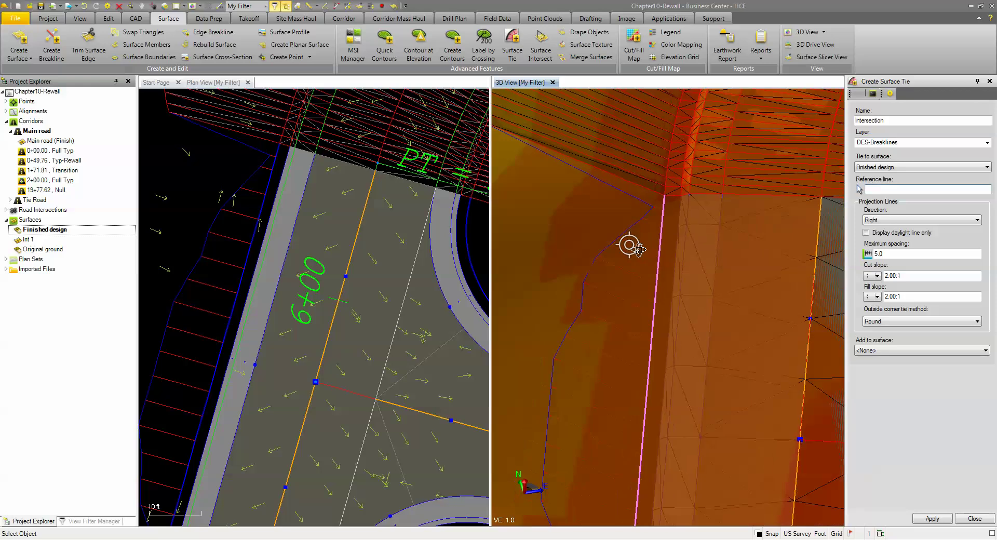
click(860, 189)
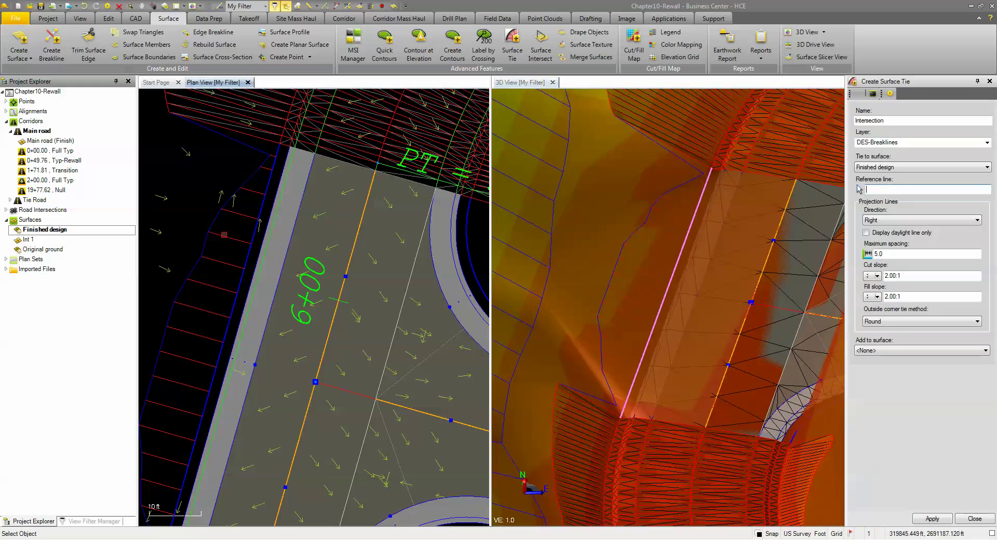
- Finish the surface tie command and delete the tie slope just created along the straight ditch
click(974, 518)
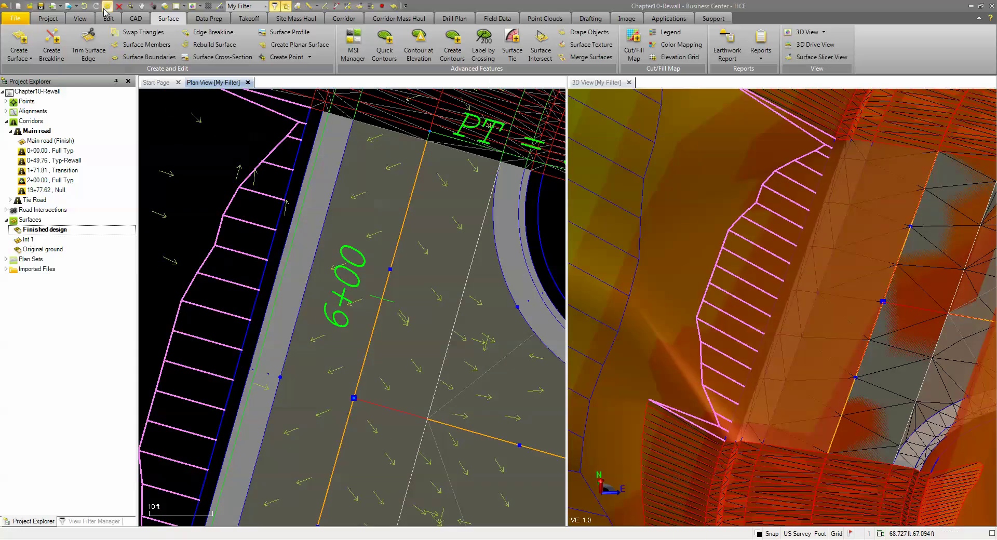
key(Delete)
scroll(214, 207, down, 3)
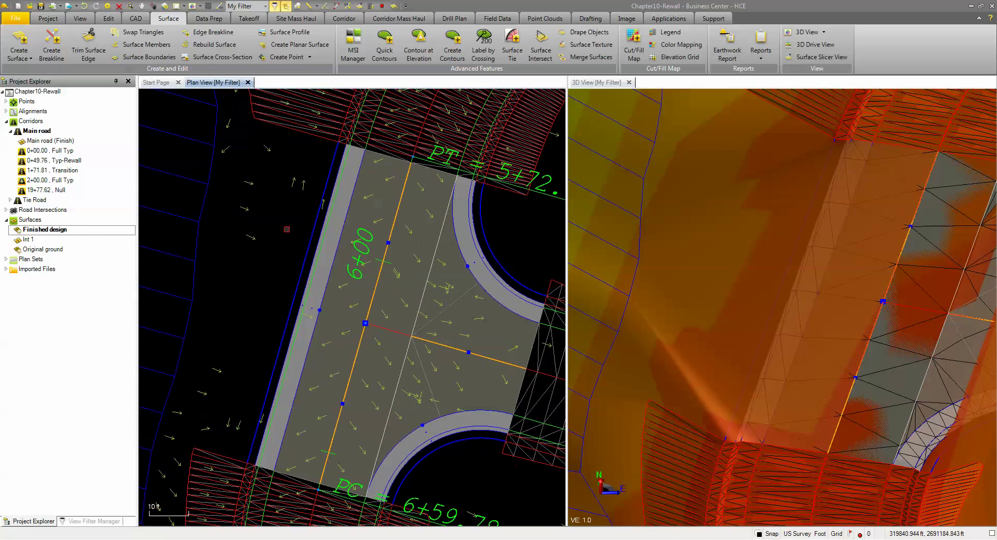
- Create the Intersection surface tie from the straight Ditch line to Original ground, projected right, with 5.0 maximum spacing, 2:1 cut and 1:1 fill slopes
click(323, 203)
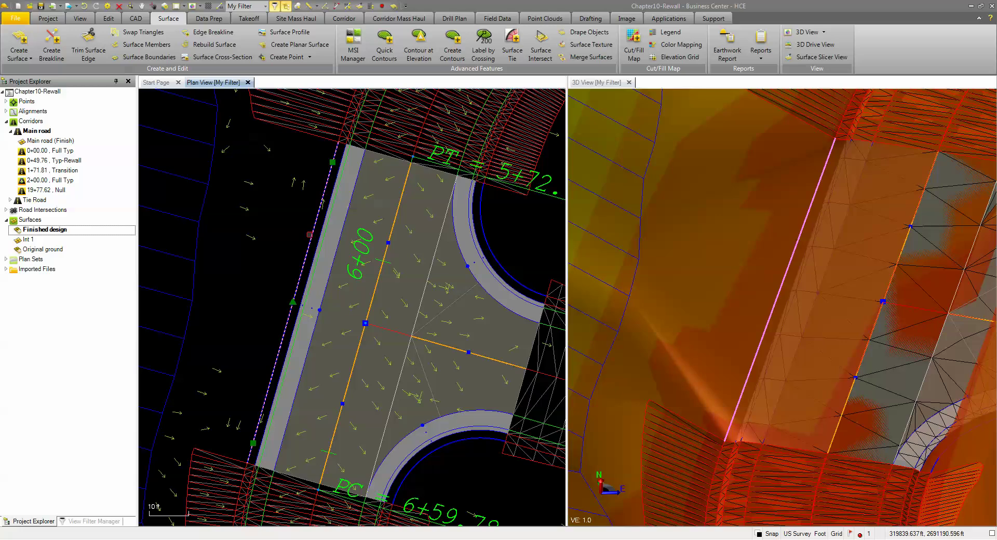
click(511, 47)
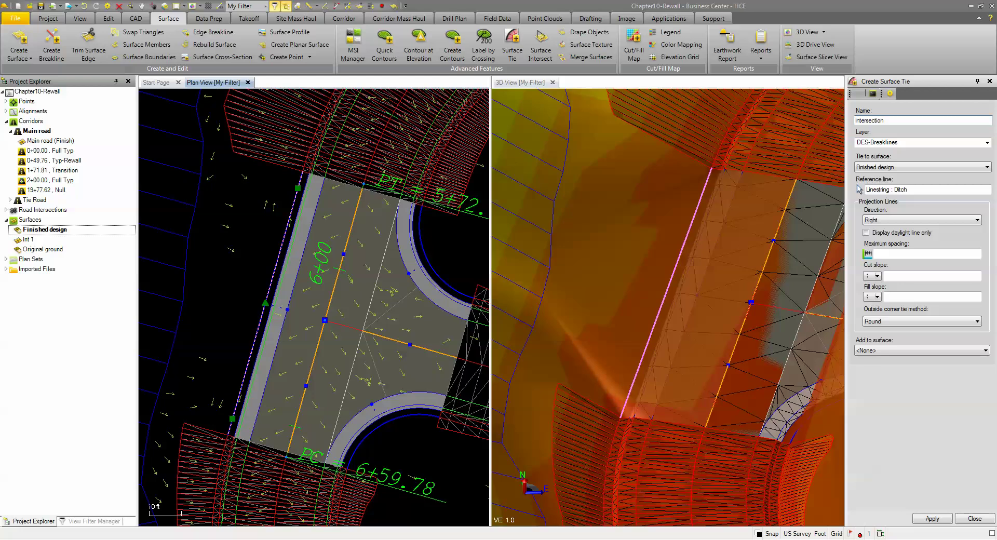
click(881, 167)
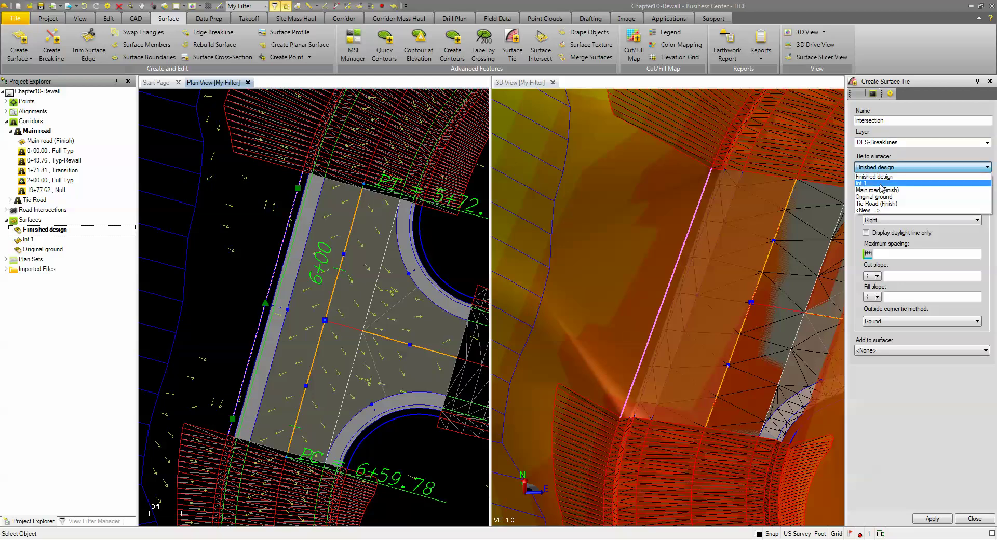
click(883, 197)
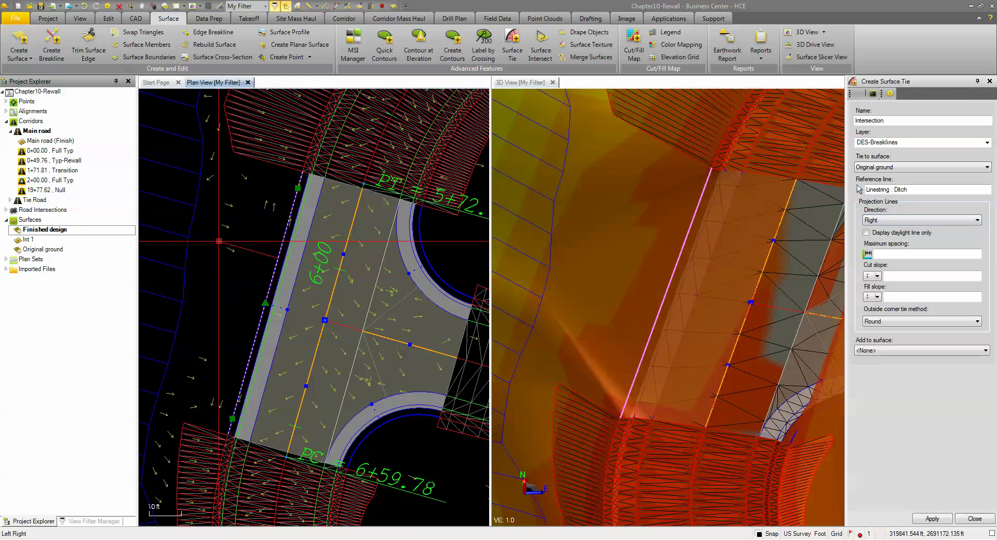
click(885, 276)
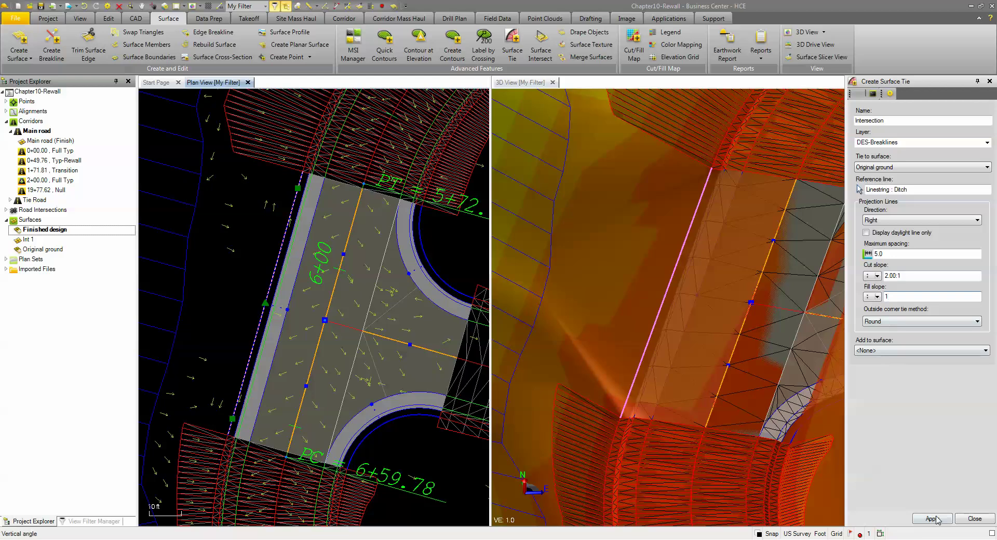
click(859, 190)
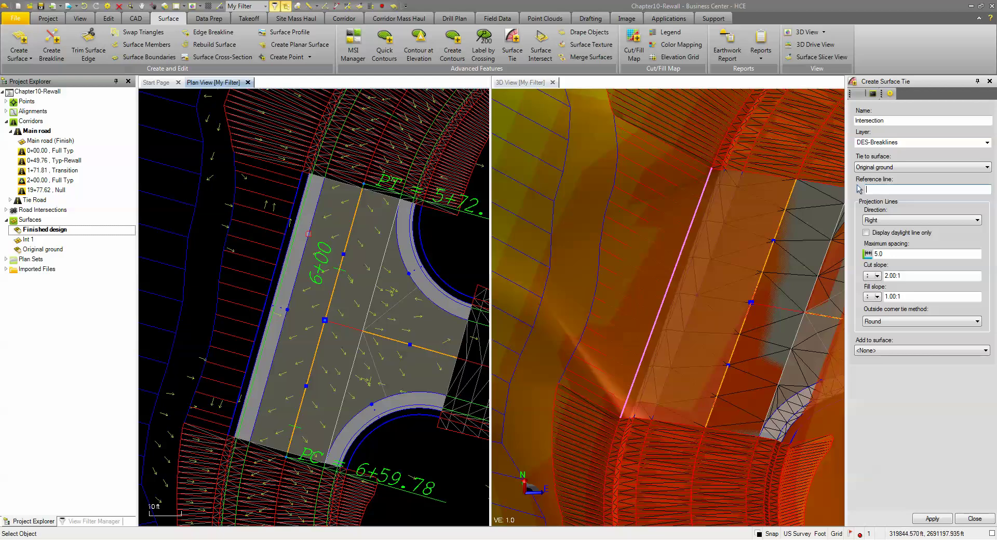
- Tie the curved Ditch line near PT 5+72.65 to Original ground, projected right, with the fill slope set to 2:1
scroll(350, 260, down, 1)
scroll(351, 259, up, 1)
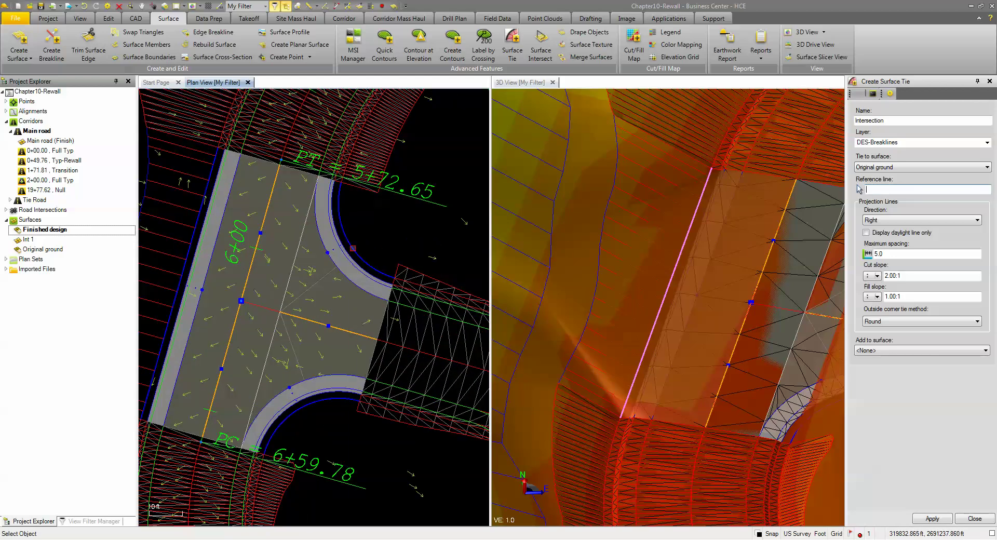
click(353, 249)
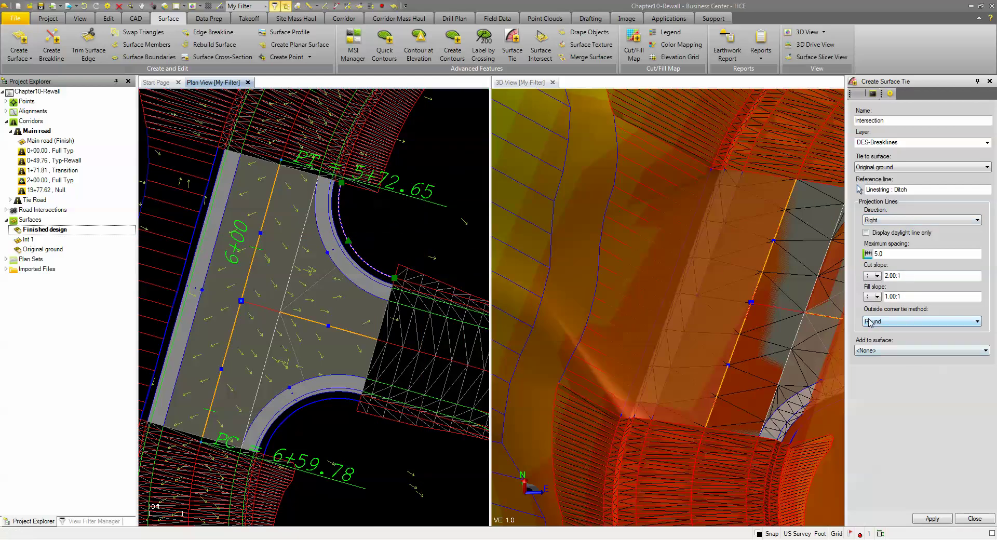
click(909, 299)
text(2)
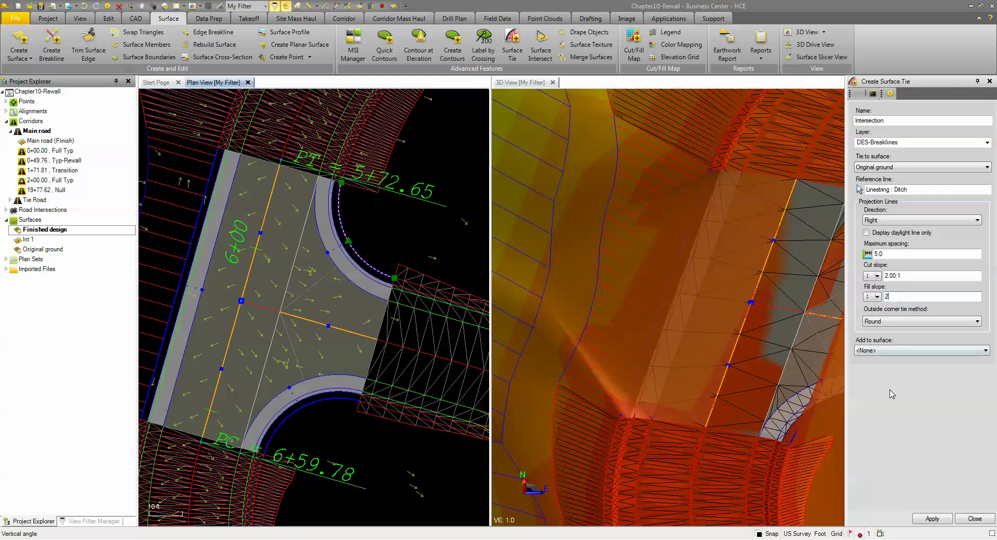
click(932, 518)
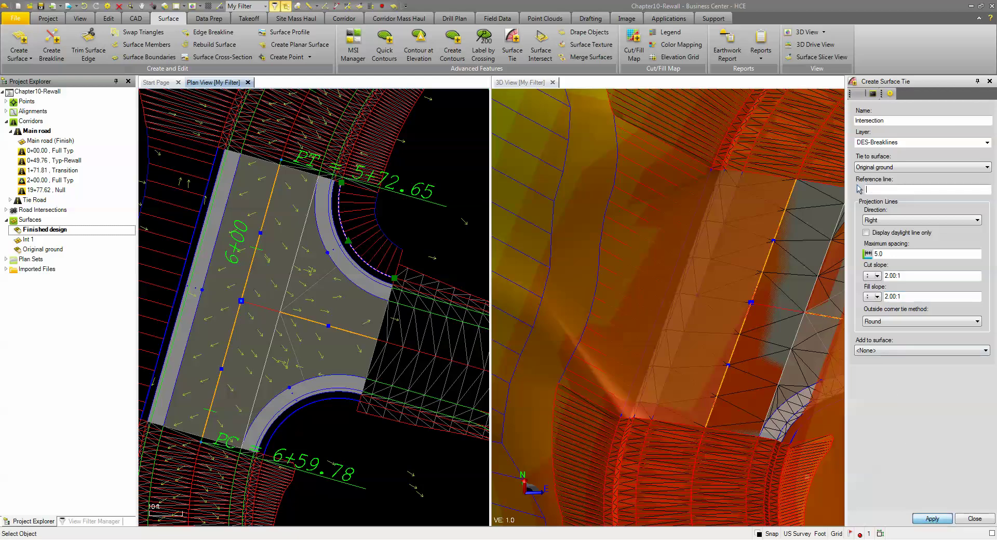
- Tie the curved Ditch line near PC 6+59.78 to Original ground, projected right, with 2:1 cut and fill slopes
scroll(639, 306, down, 3)
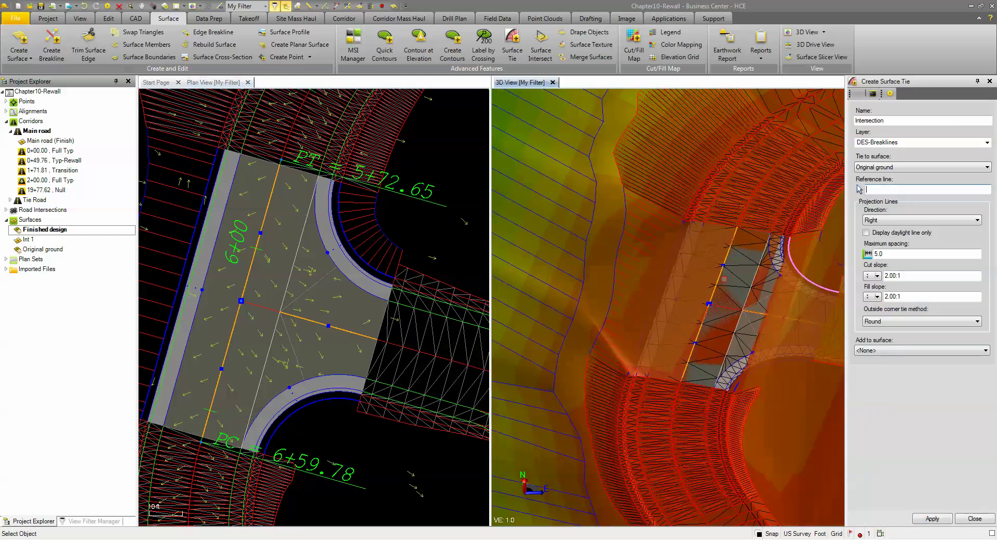
middle_drag(746, 267, 625, 262)
scroll(711, 294, up, 6)
right_drag(711, 294, 680, 293)
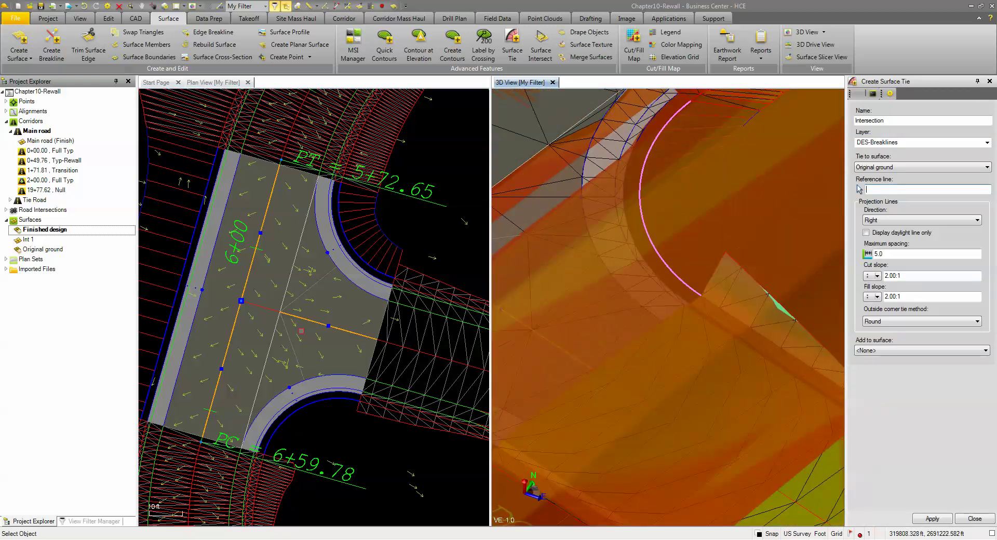
click(912, 189)
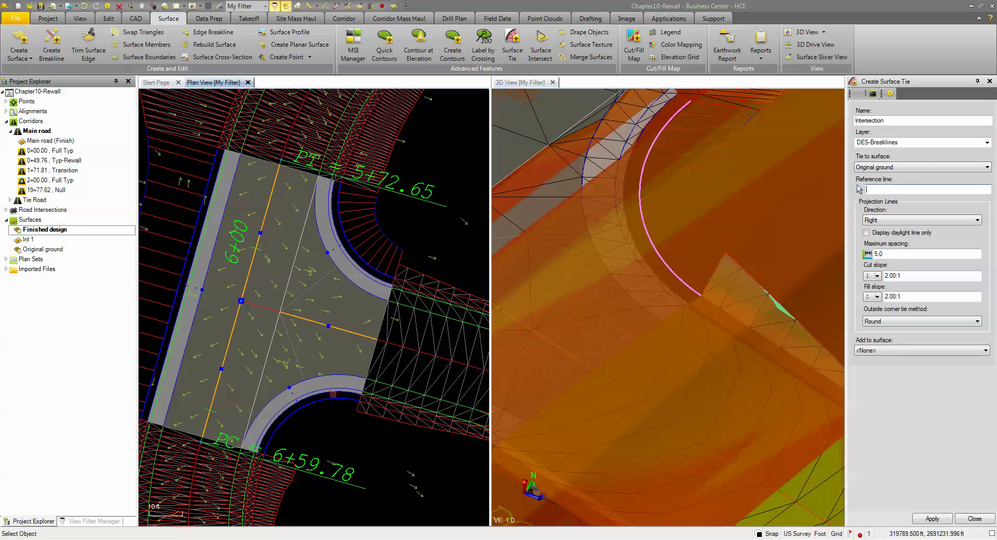
click(332, 398)
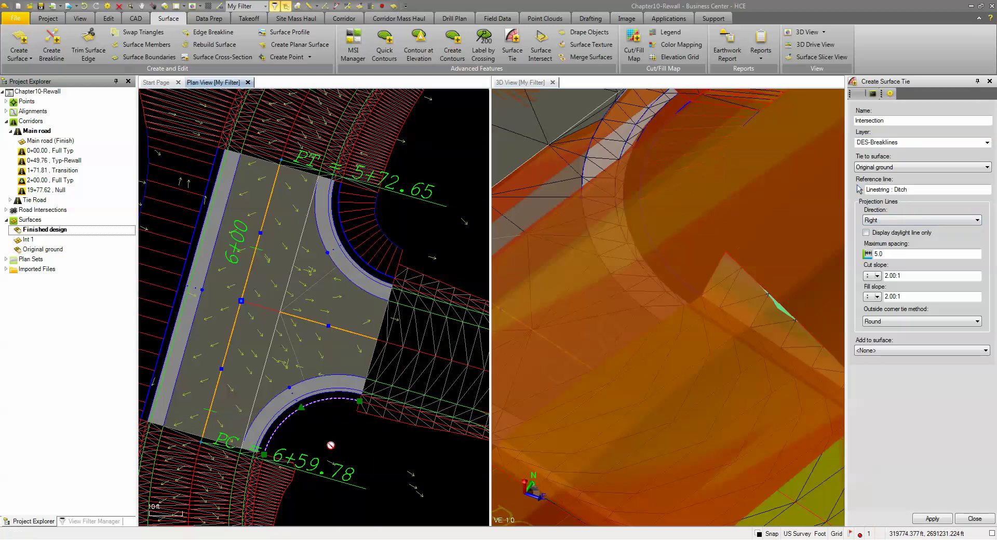
click(932, 519)
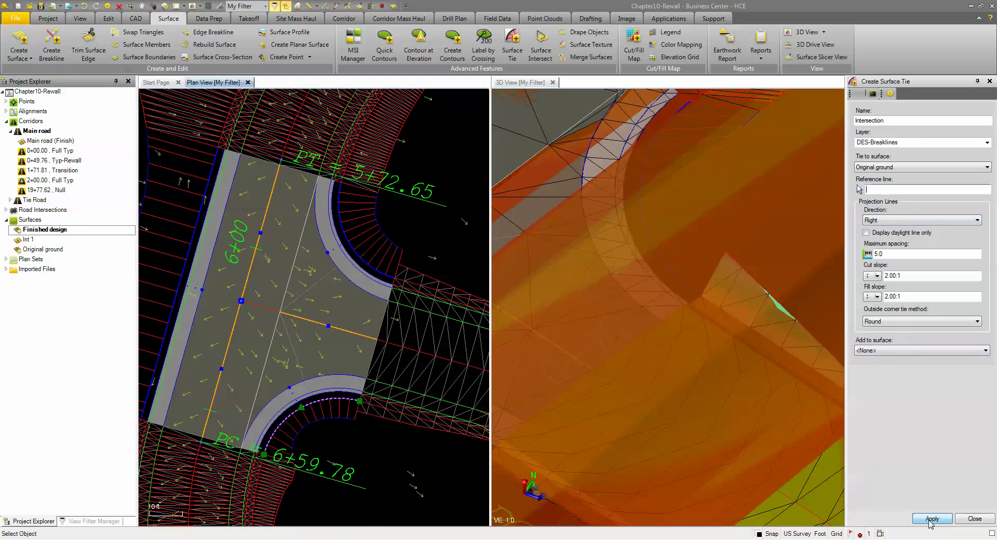
- Hide the Int 1 surface in the My Filter view filter, keeping Tie Road (Finish) shown
scroll(638, 309, down, 2)
middle_drag(638, 309, 679, 236)
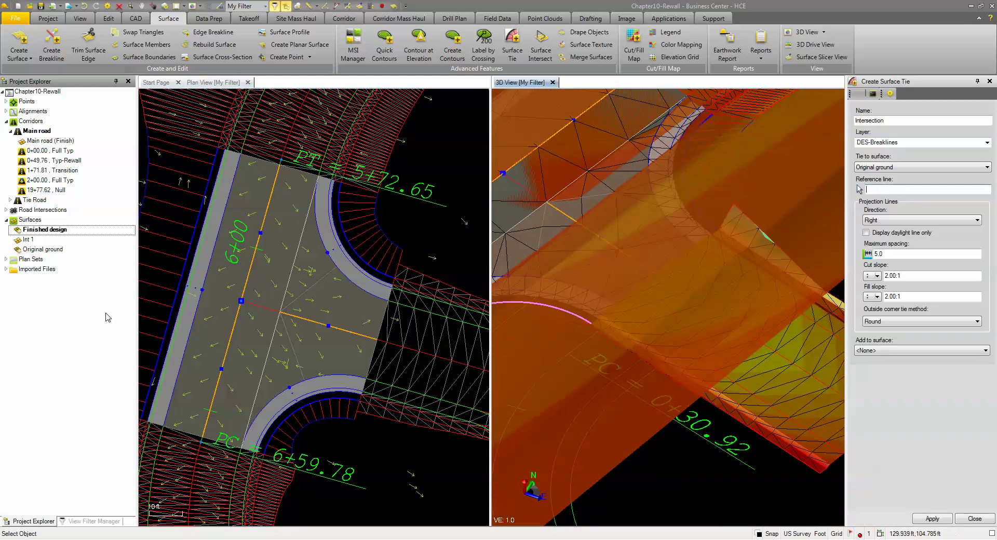
click(81, 521)
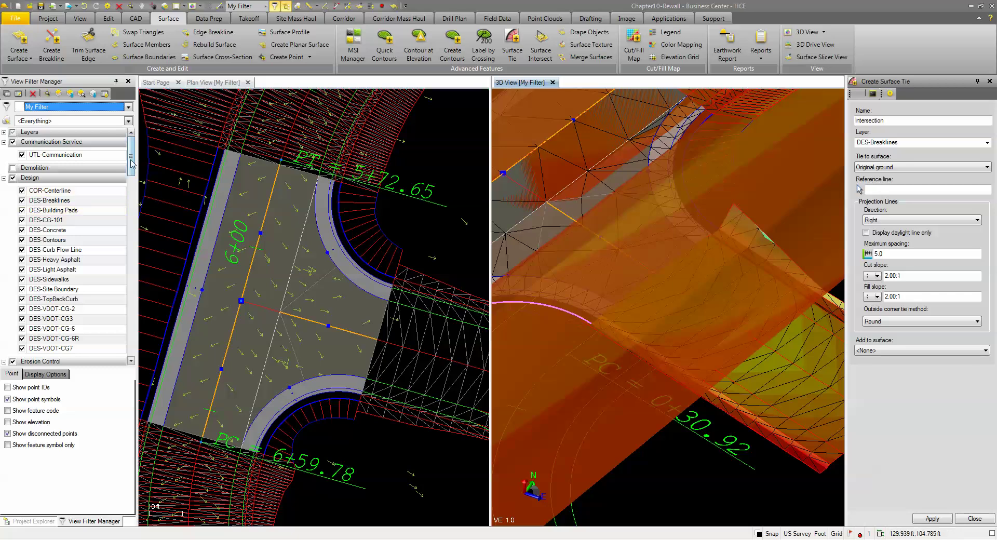
scroll(62, 312, down, 20)
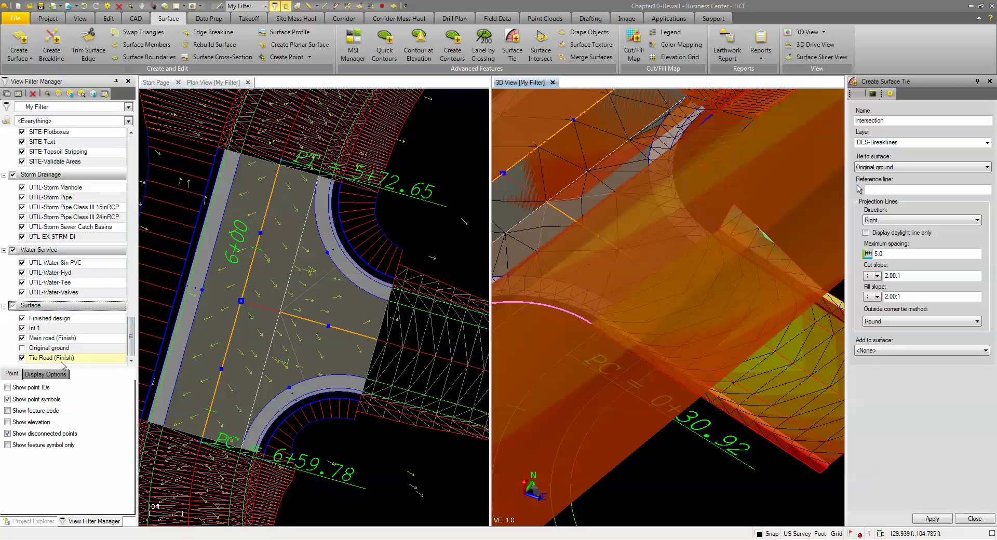
click(23, 358)
click(23, 357)
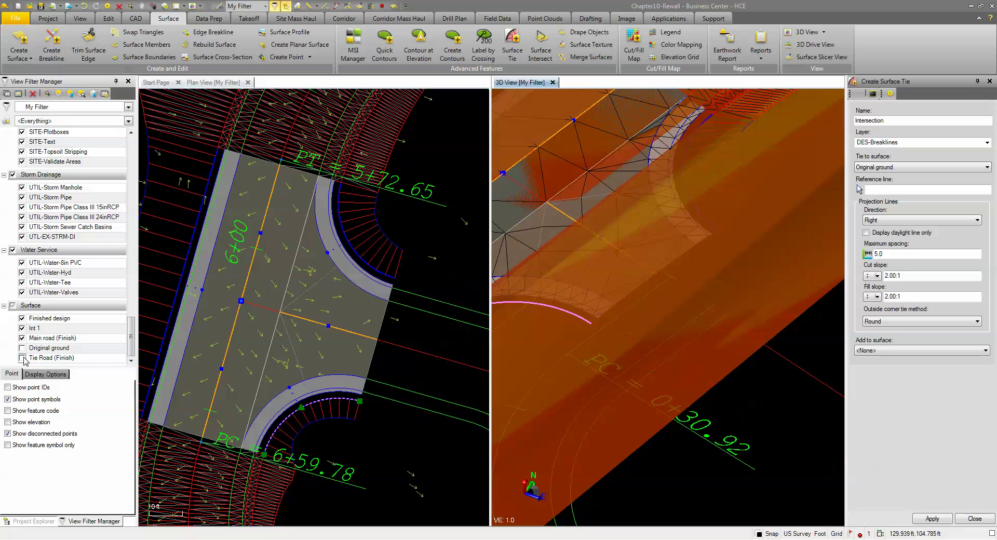
click(23, 329)
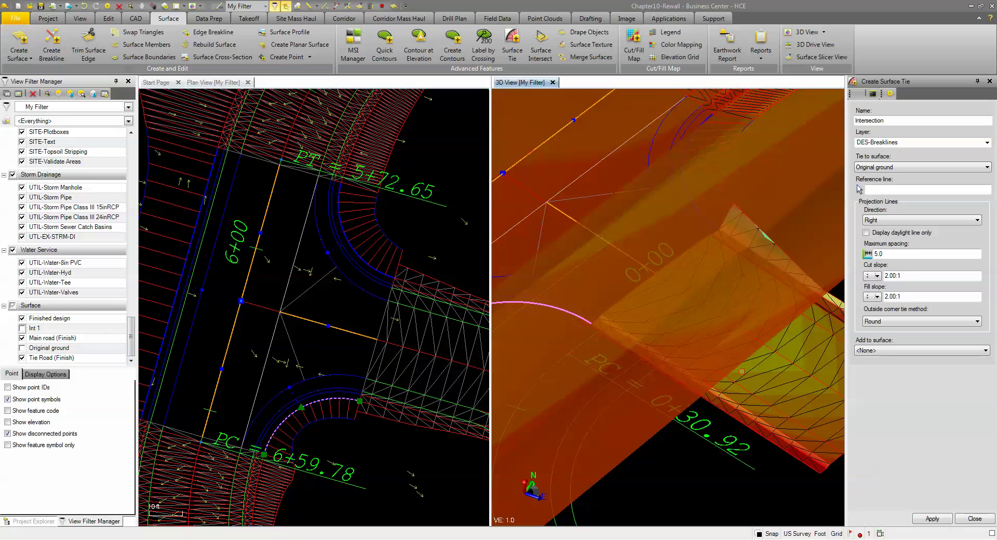
- Open the Tie Road corridor's 0+00.00 Full Typ template for editing and set the cut slope of the side slope from 4 DFS to 2:1
click(47, 522)
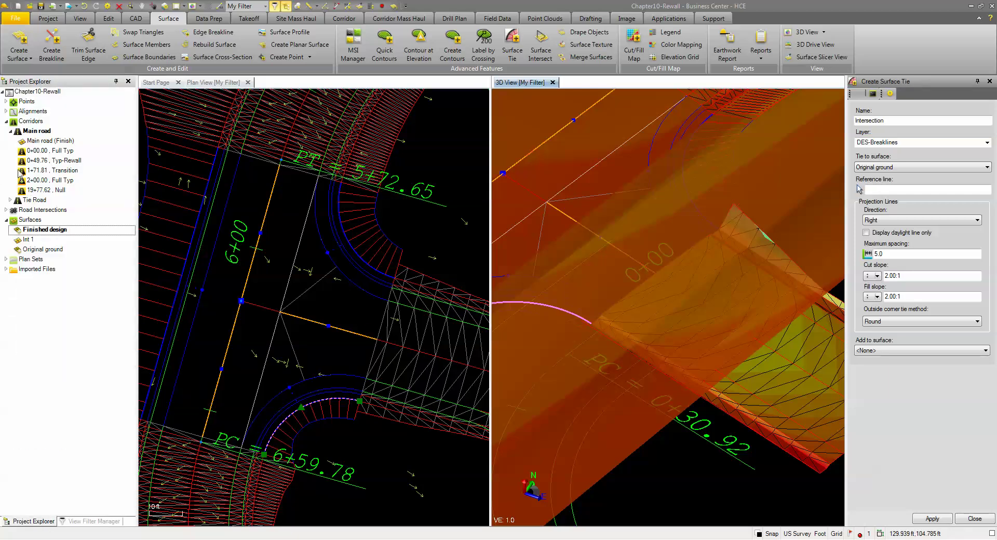
click(11, 200)
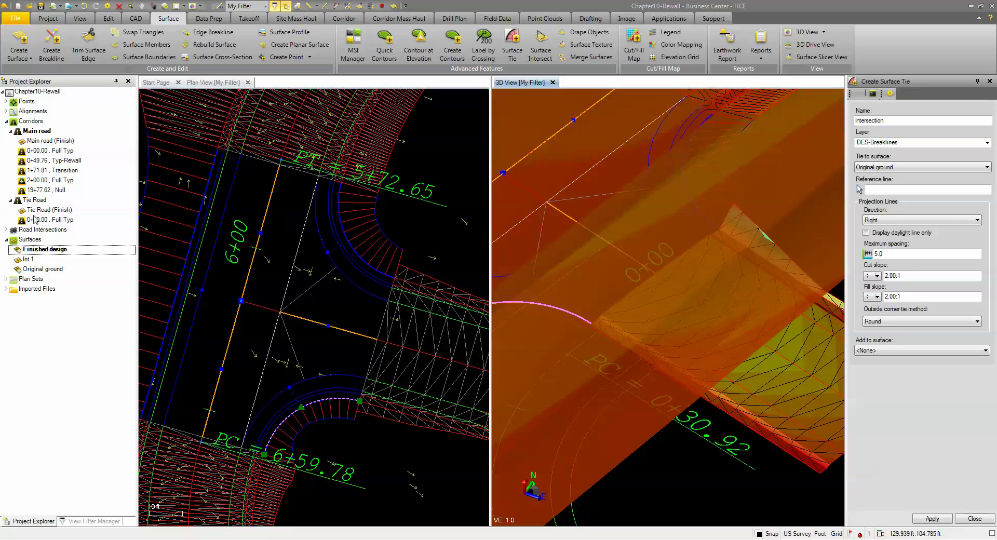
click(36, 220)
right_click(39, 223)
click(63, 243)
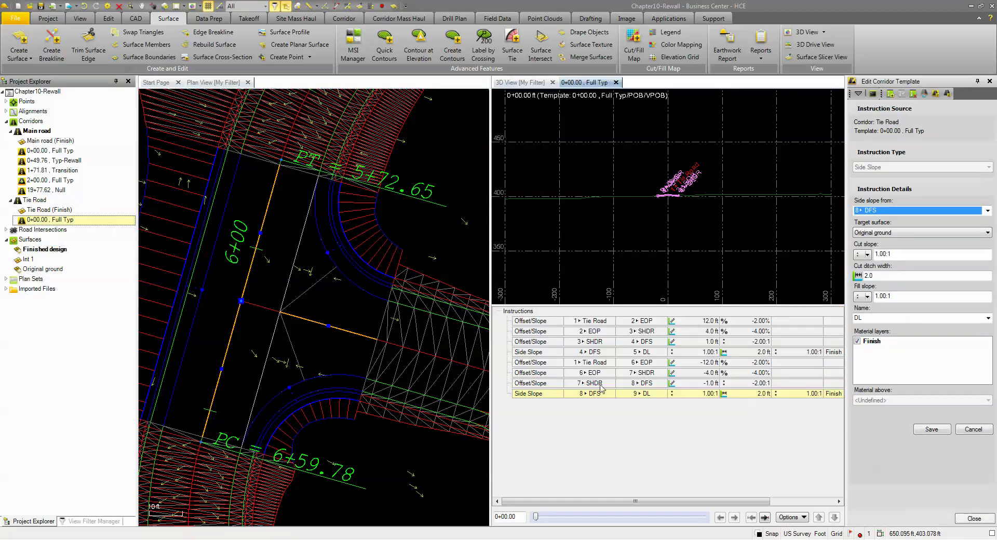
click(551, 353)
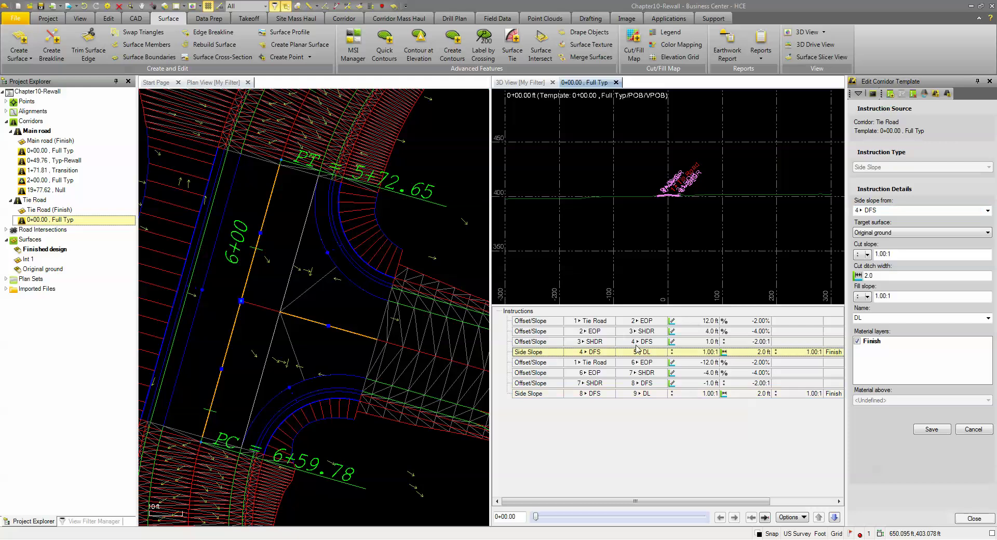
triple_click(914, 254)
text(2)
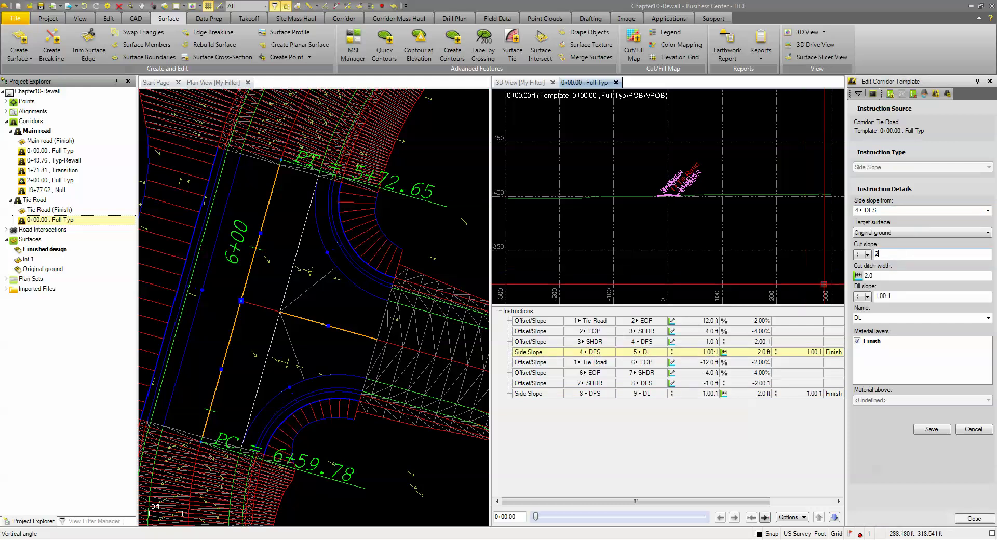
click(924, 433)
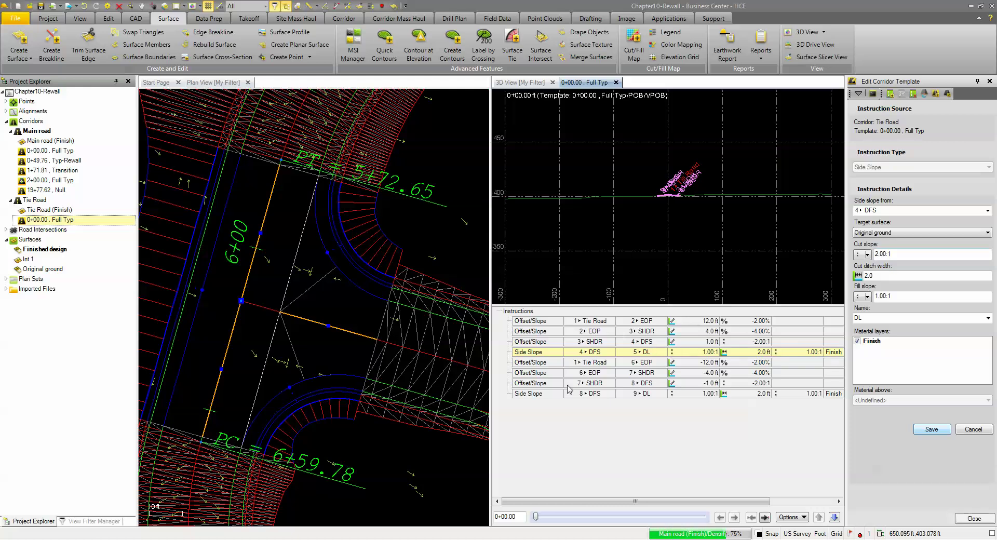
- Set the cut and fill slopes of the Tie Road template's side slope from 8 DFS to 2:1 and save it
click(541, 395)
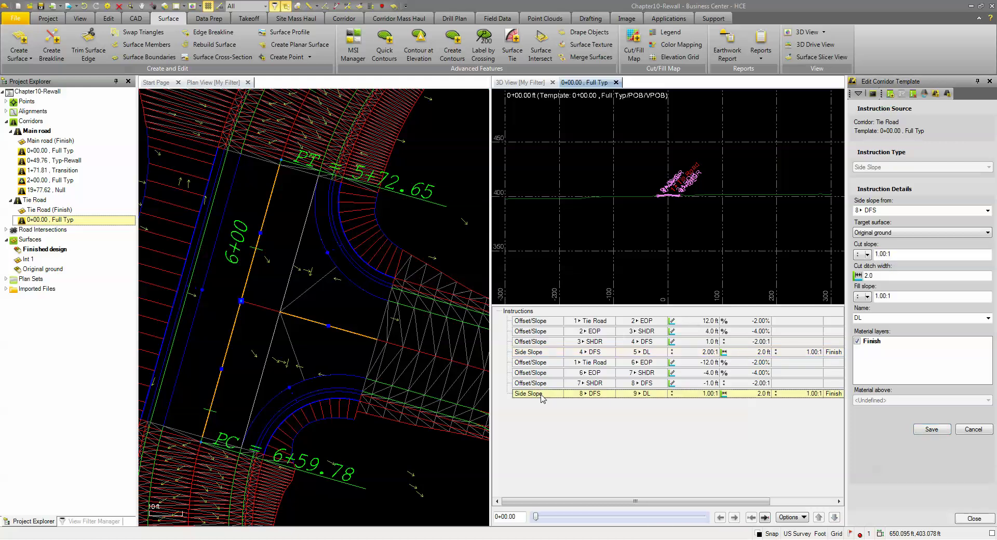
click(900, 254)
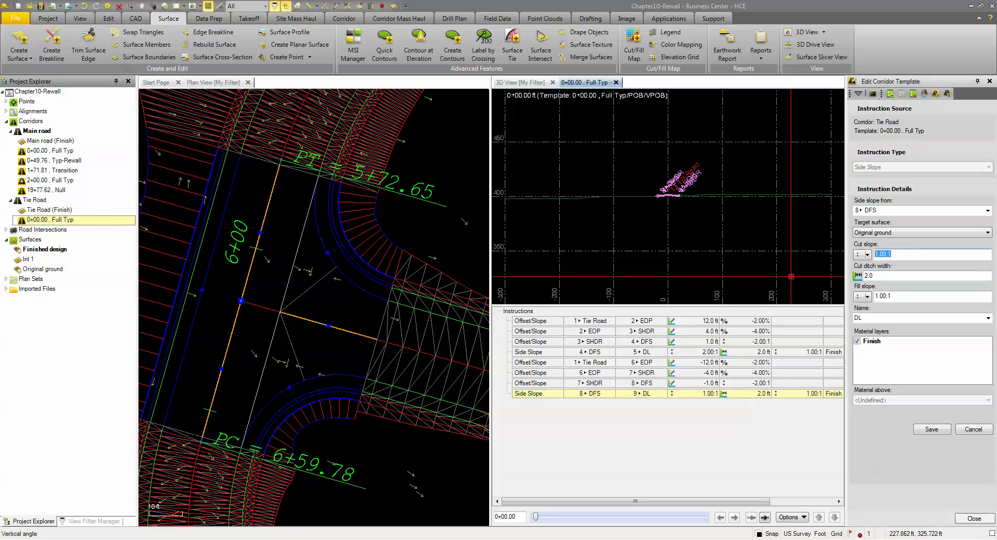
text(2)
click(899, 296)
text(2)
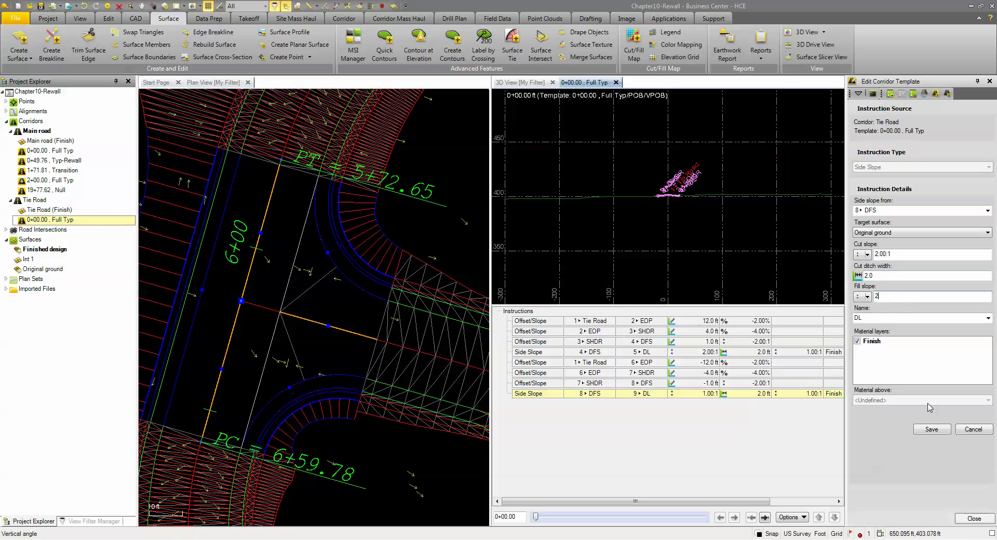
click(930, 431)
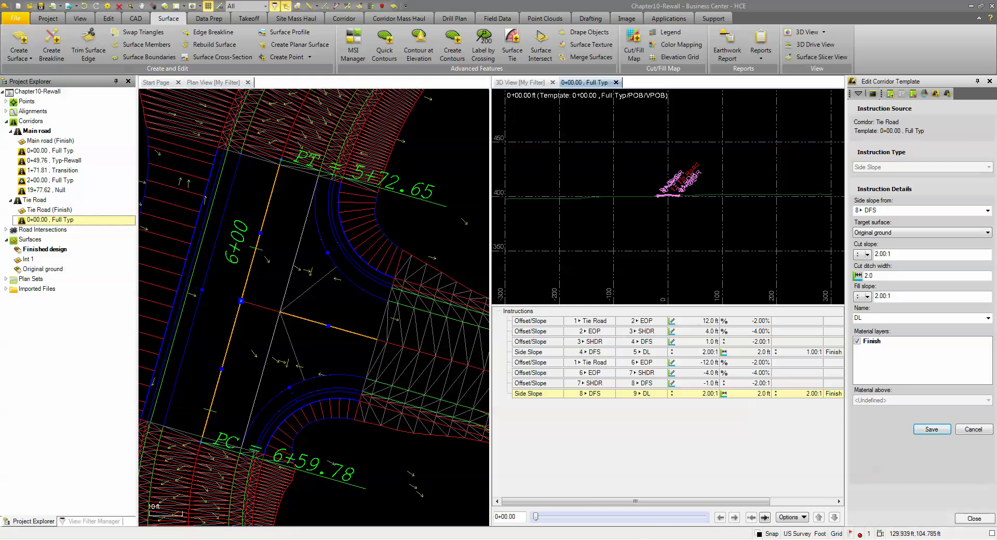
- Insert a new-definition template named Null in the Tie Road corridor at station 0+63.00 and leave it without instructions
right_click(43, 220)
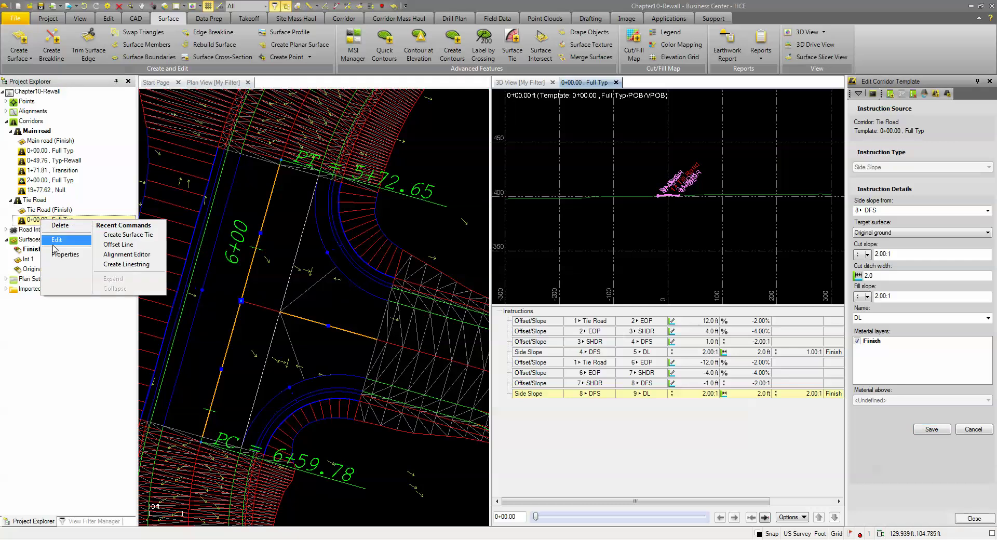
click(925, 82)
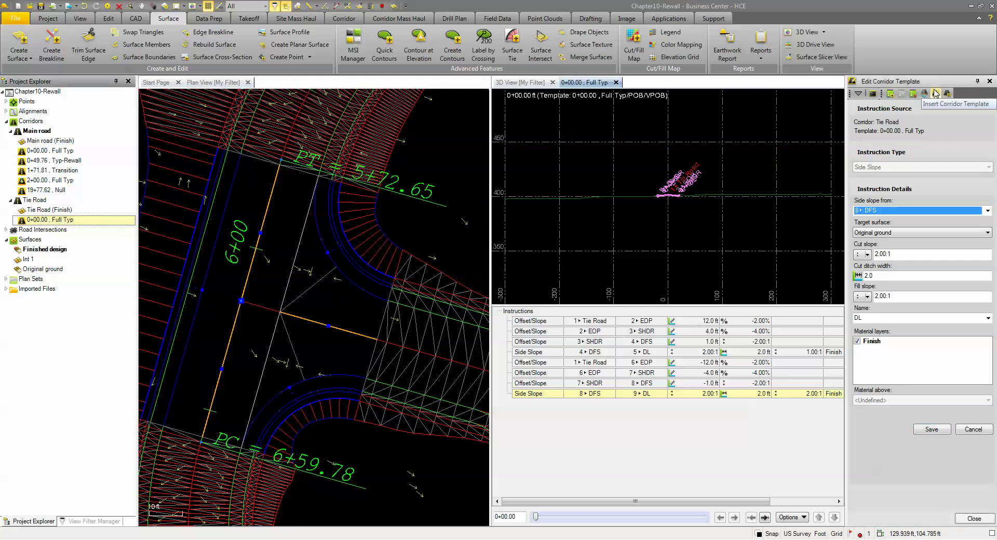
click(936, 93)
scroll(413, 260, up, 3)
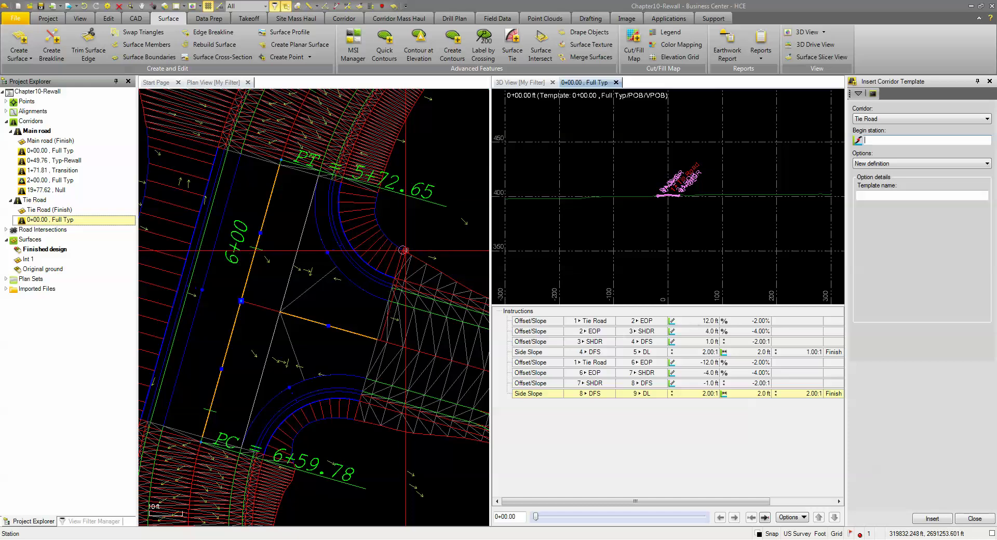
click(398, 246)
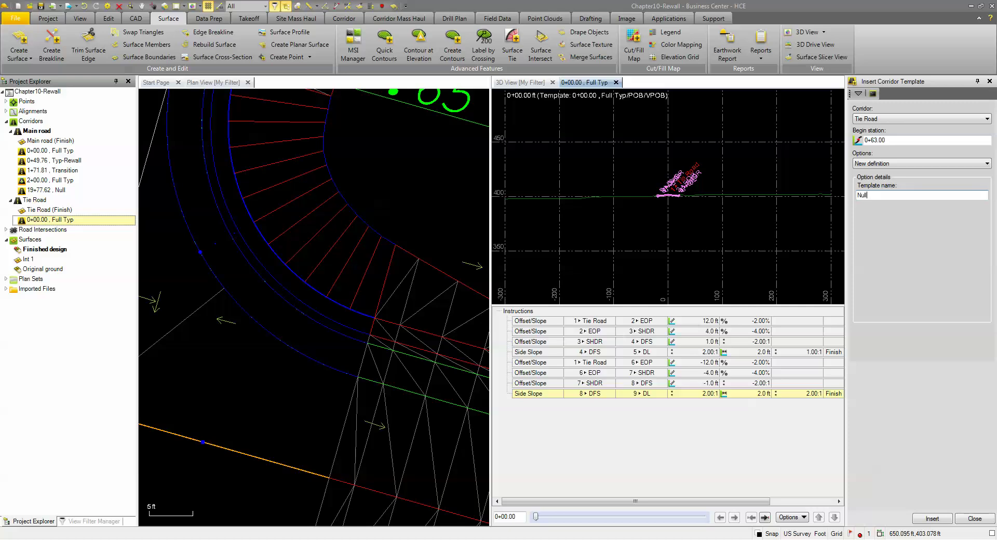
text(Null)
click(944, 518)
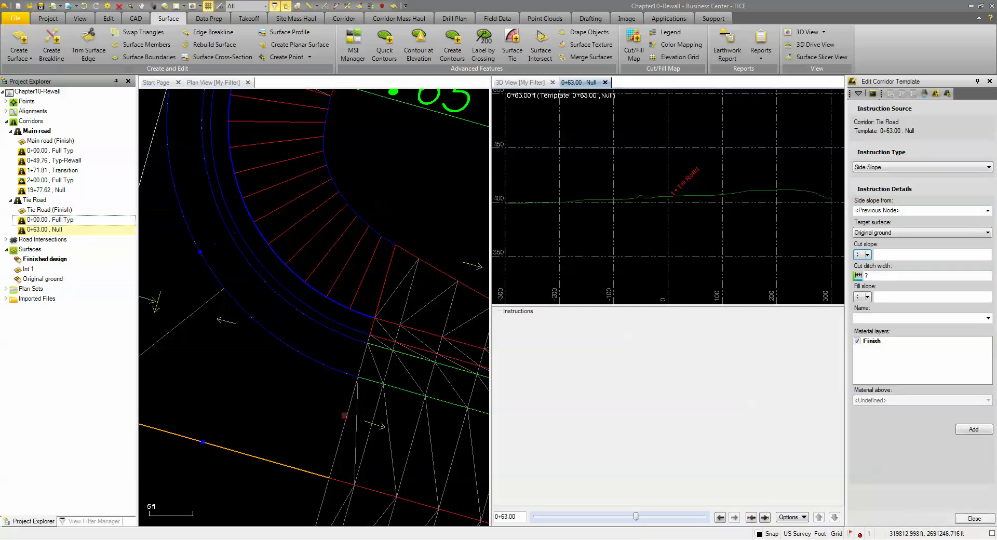
scroll(269, 407, down, 3)
middle_drag(269, 407, 375, 329)
scroll(374, 330, down, 1)
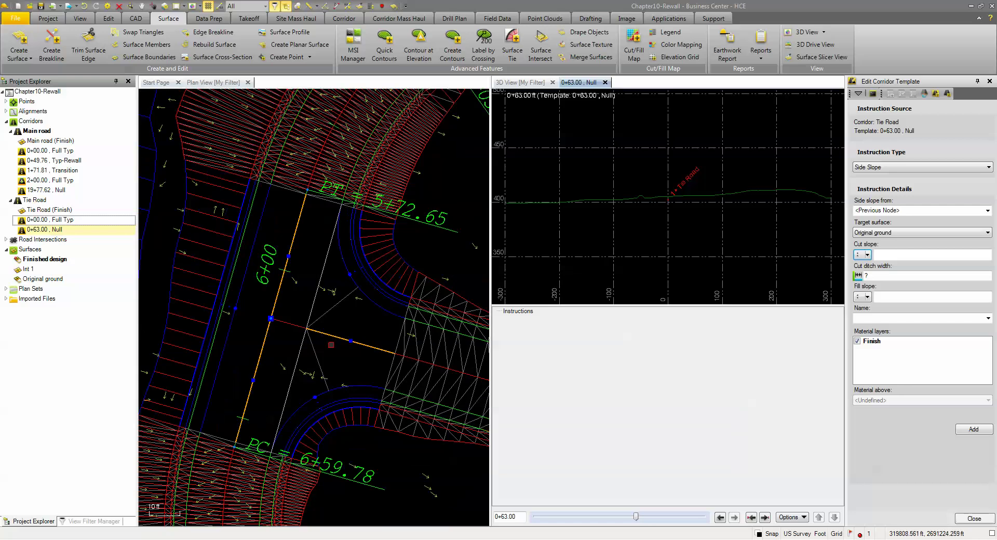
click(958, 519)
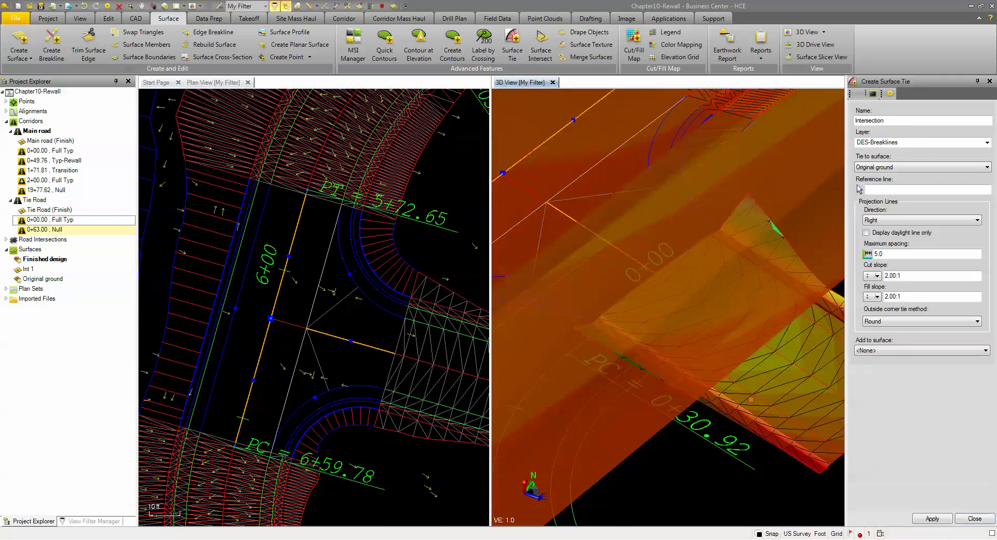
- Select the Tie Road (Finish) surface and the three side slope ties around the intersection
click(423, 342)
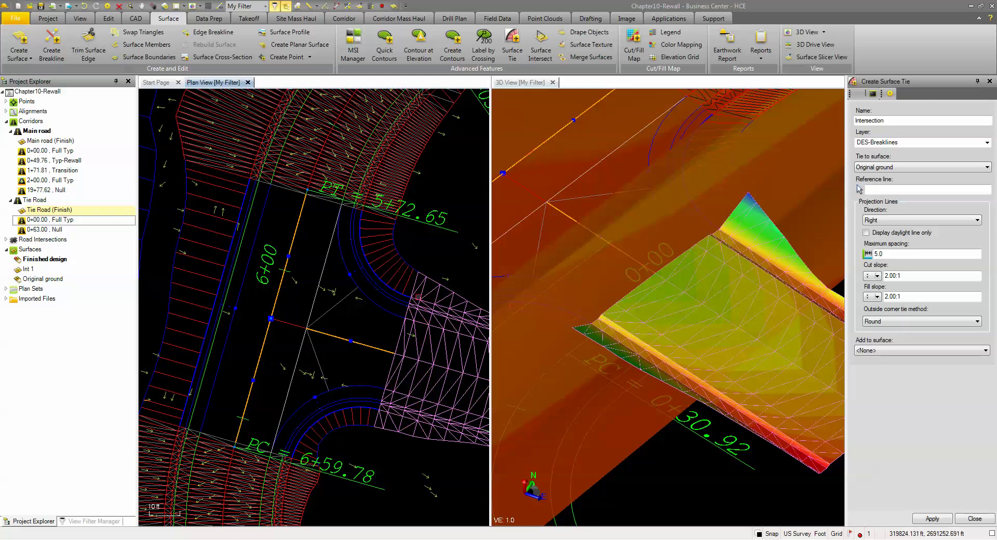
click(398, 271)
click(225, 238)
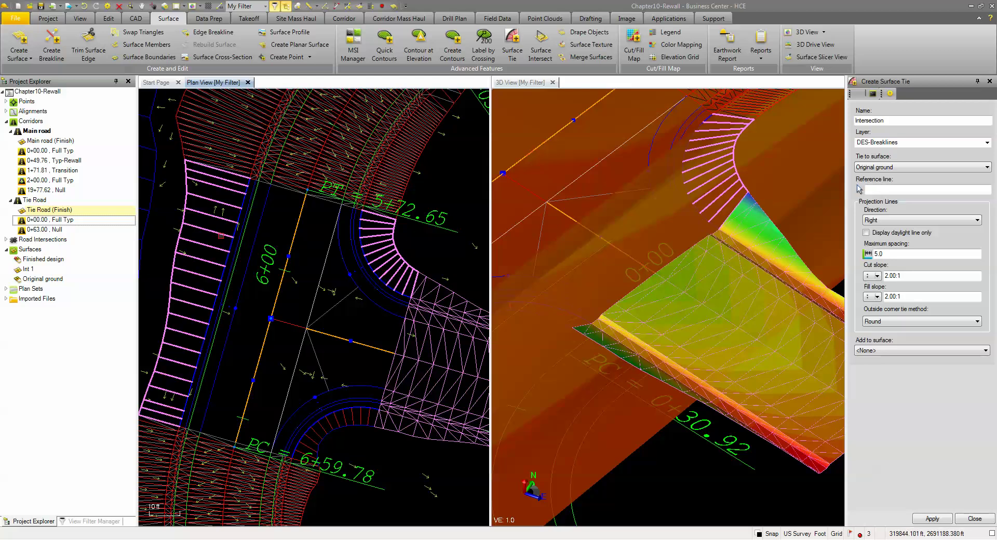
click(327, 430)
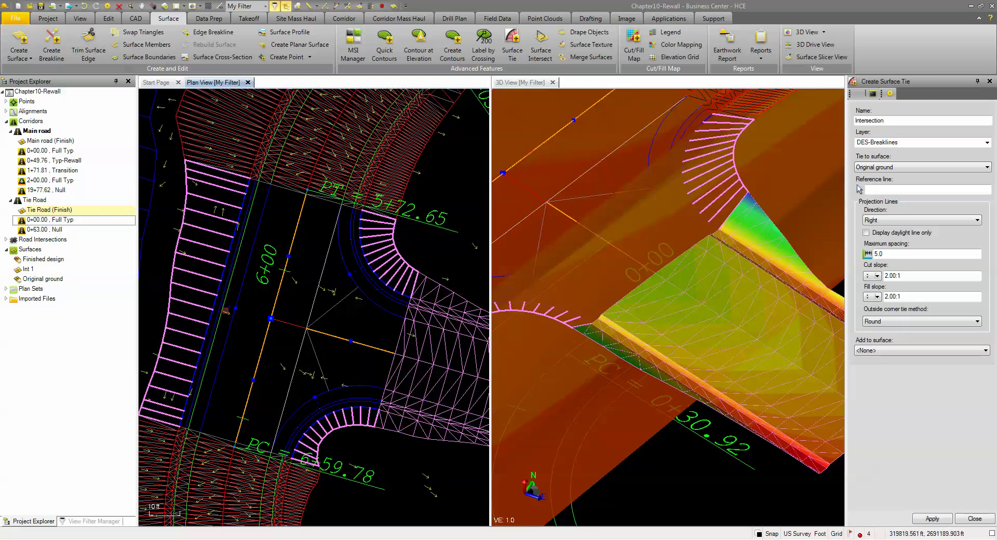
- Add the straight ditch line along the main road and both curved ditch lines at the side slope ties to the selection
scroll(224, 308, up, 2)
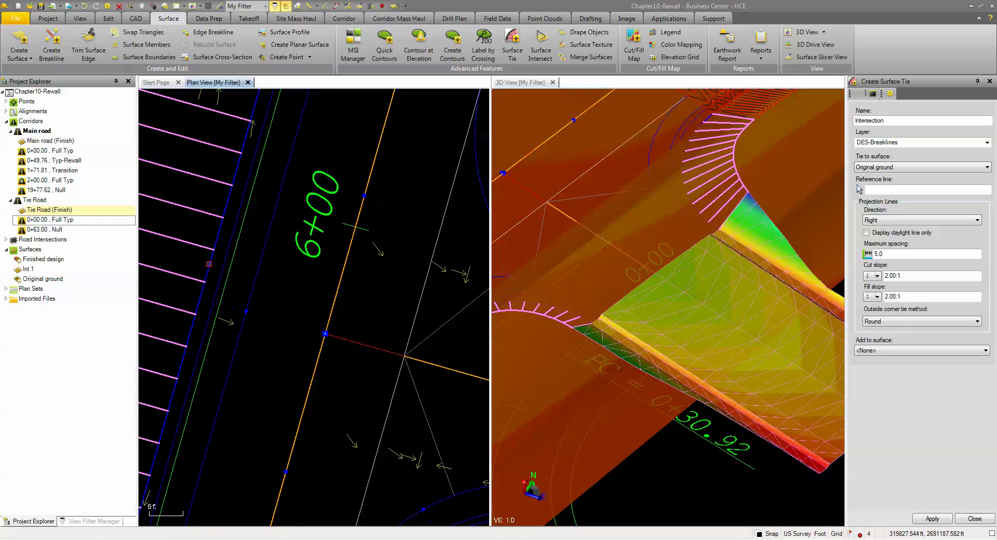
click(208, 264)
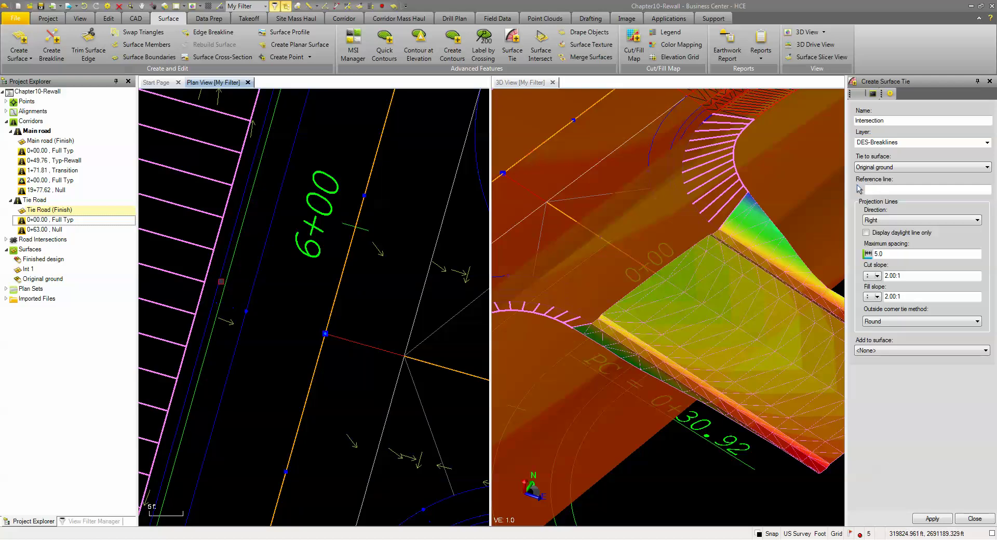
scroll(242, 298, down, 2)
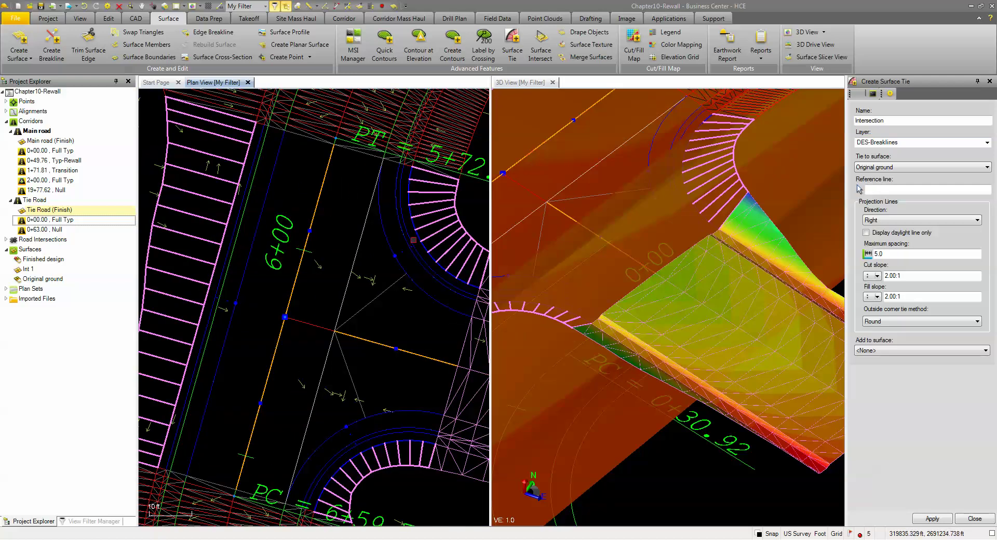
scroll(415, 238, up, 1)
click(411, 215)
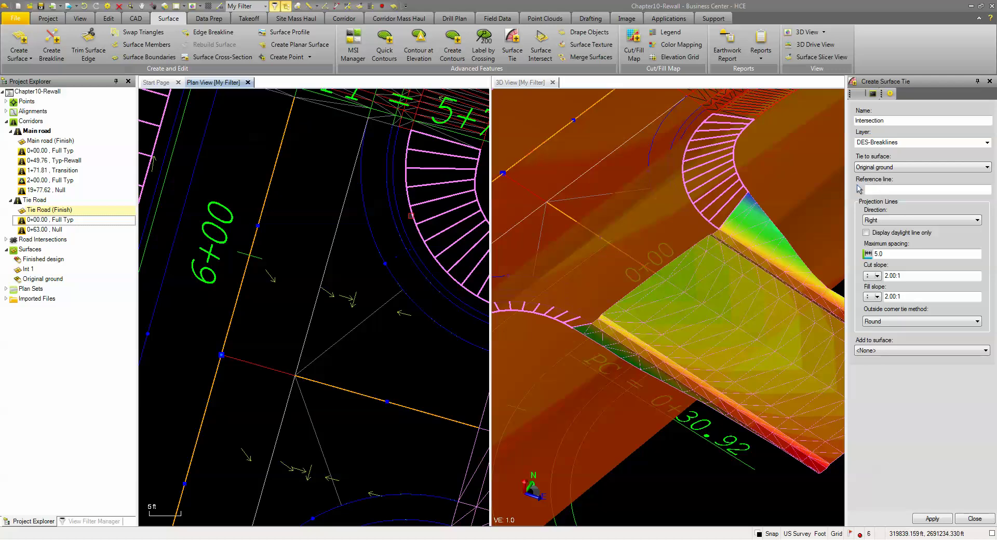
middle_drag(381, 442, 333, 350)
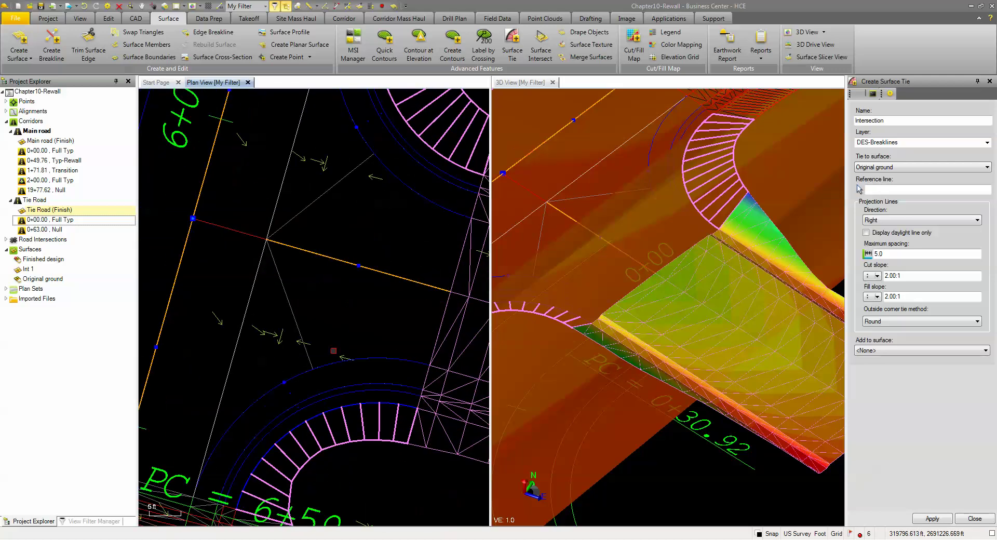
click(335, 406)
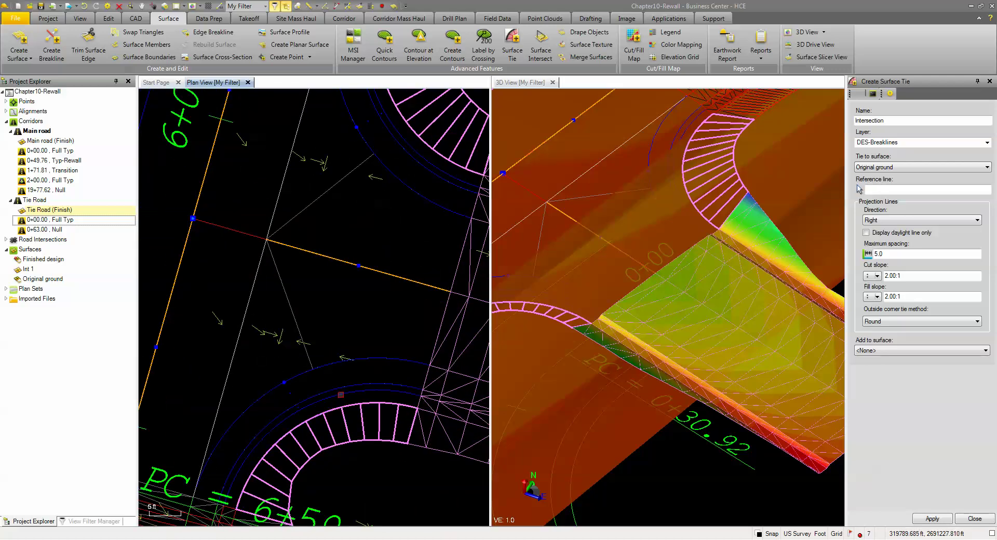
- Add the Shoulder Connection 1-2 and Road edge 1-2 linestrings of the curve near PC 6+59.78 to the selection
click(342, 394)
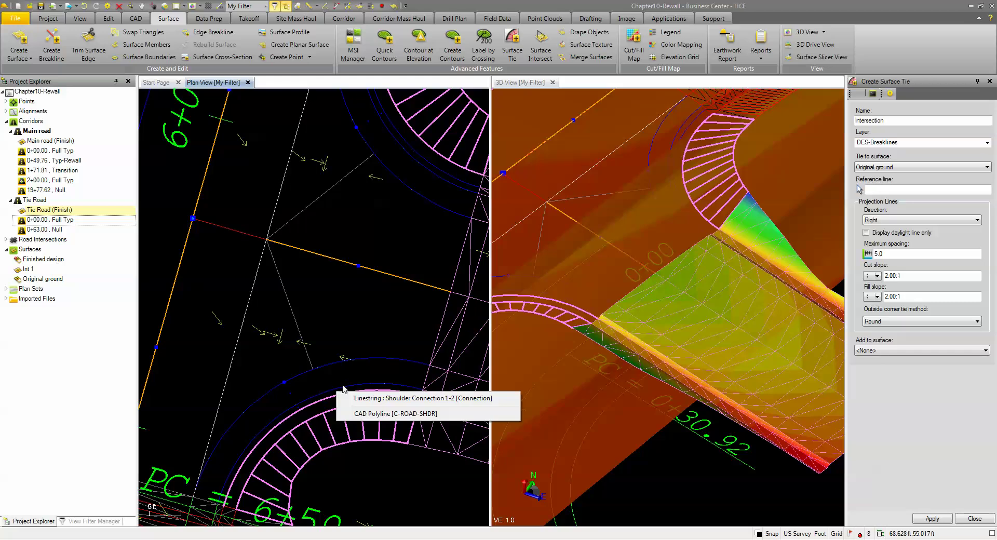
click(358, 398)
click(329, 365)
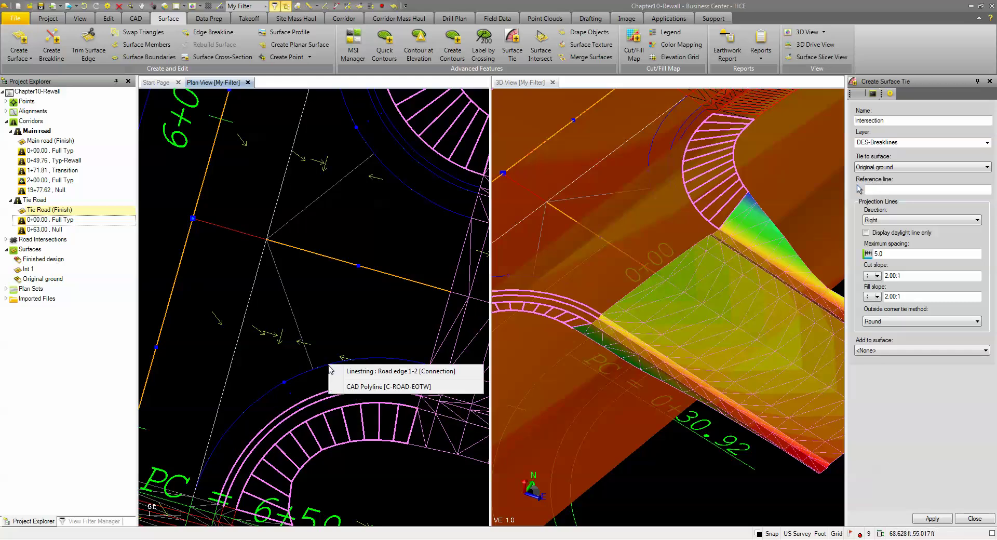
click(345, 376)
- Add both diagonal lines, the Road leg 2 linestring, the main road centerline legs and the road edge facing Tie Road to the selection
click(293, 314)
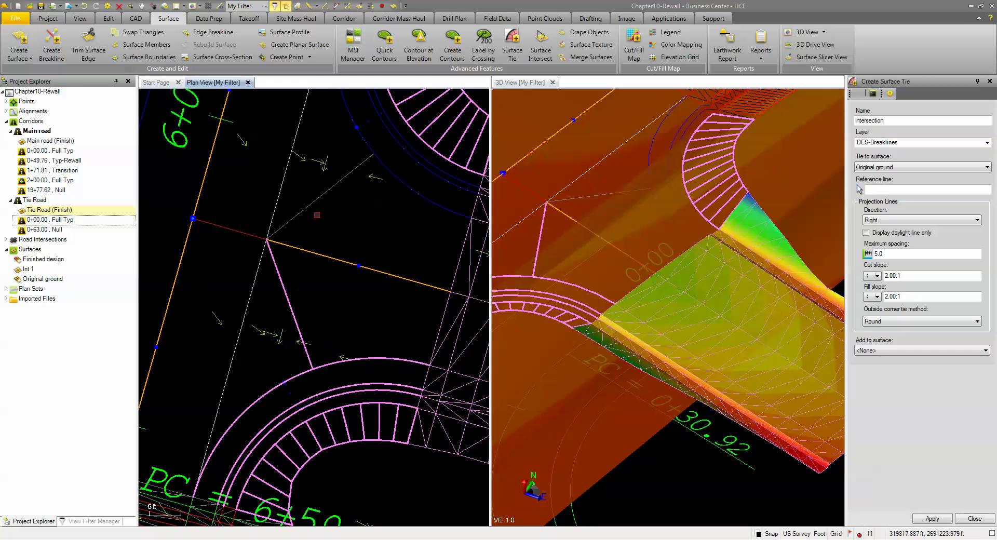
click(313, 203)
click(311, 251)
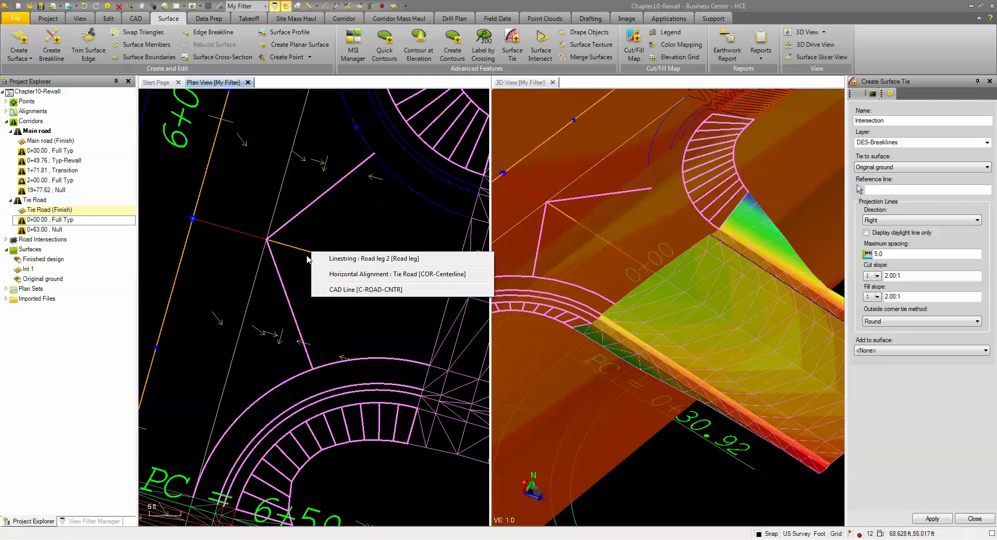
click(338, 262)
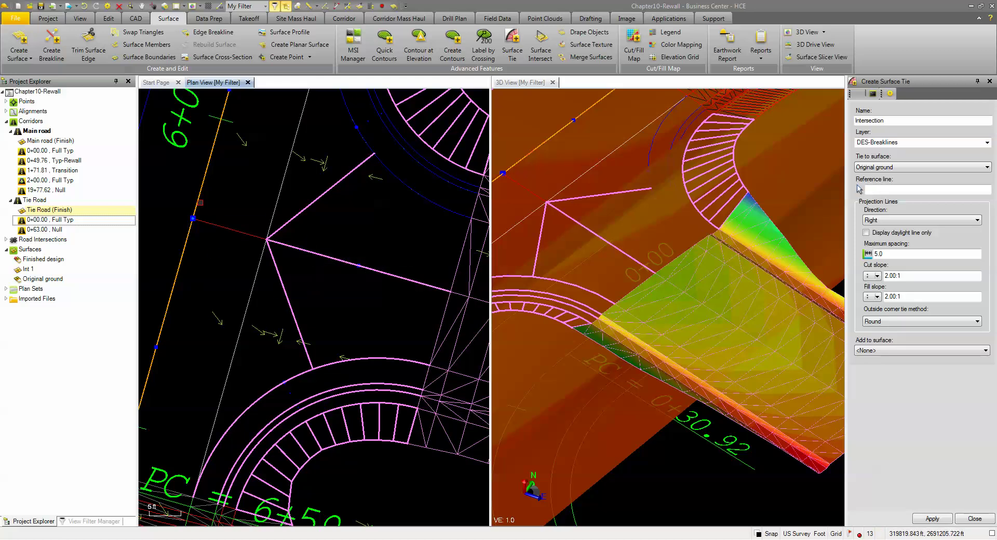
click(200, 203)
click(202, 236)
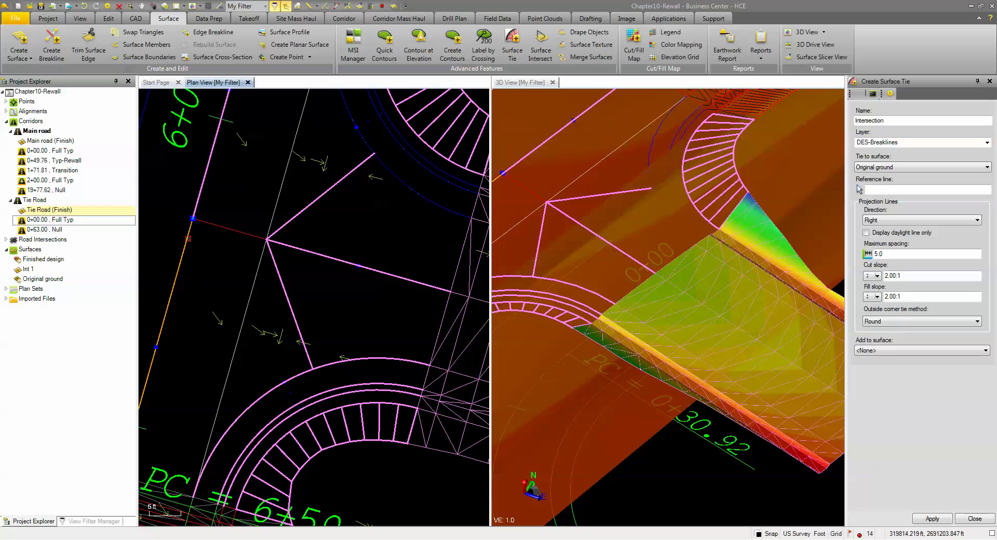
click(188, 238)
click(252, 279)
click(257, 280)
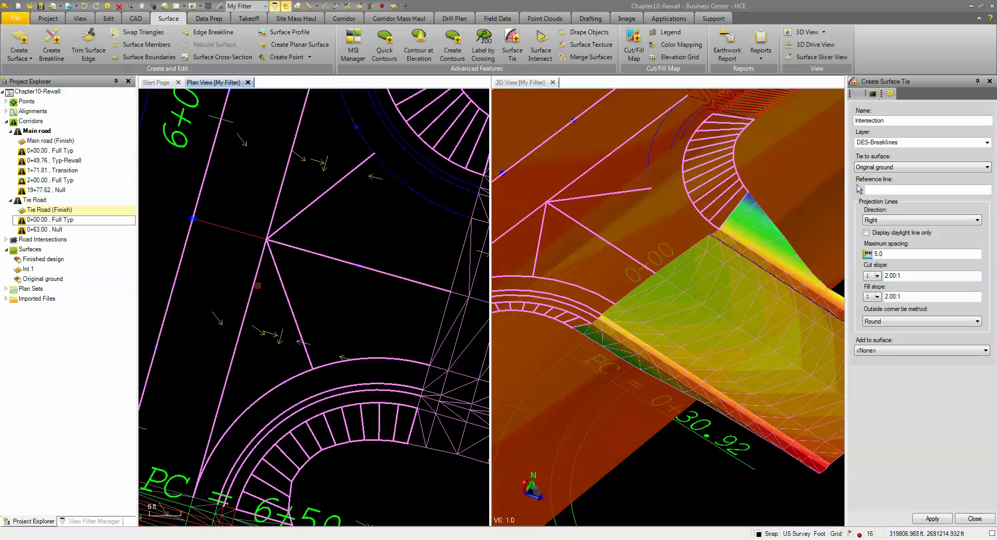
- Add the shoulder and road edge lines on the main road's side opposite Tie Road to the selection
scroll(250, 311, down, 2)
scroll(188, 221, up, 2)
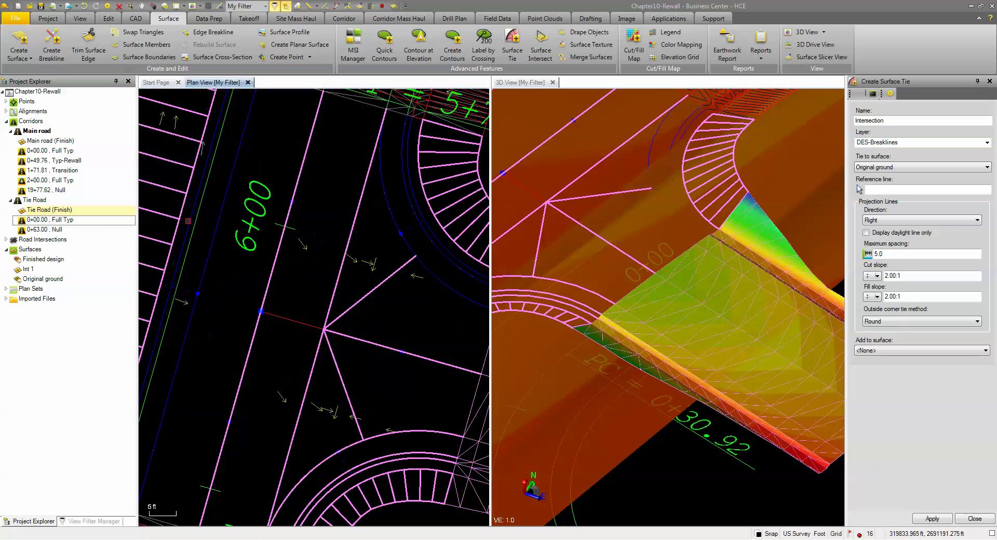
click(196, 209)
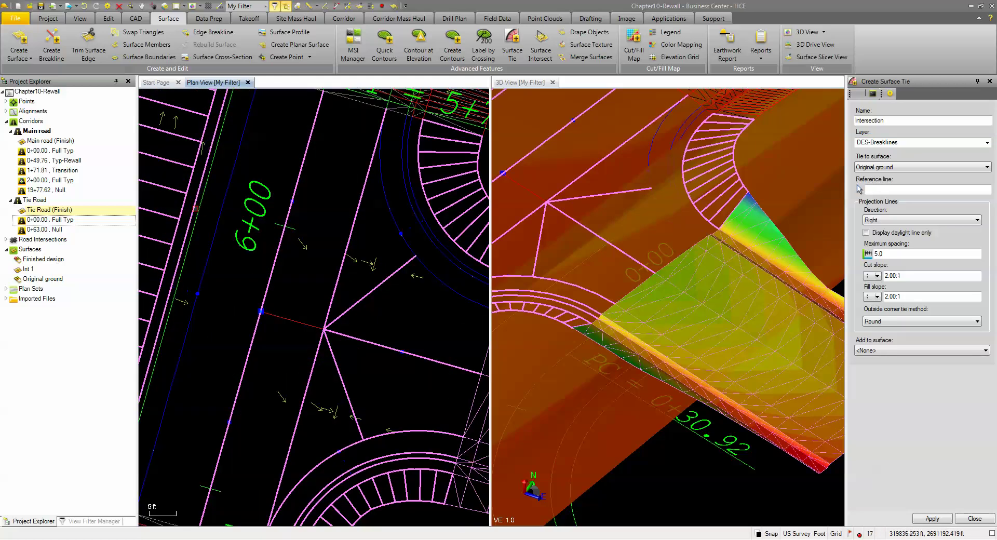
click(227, 208)
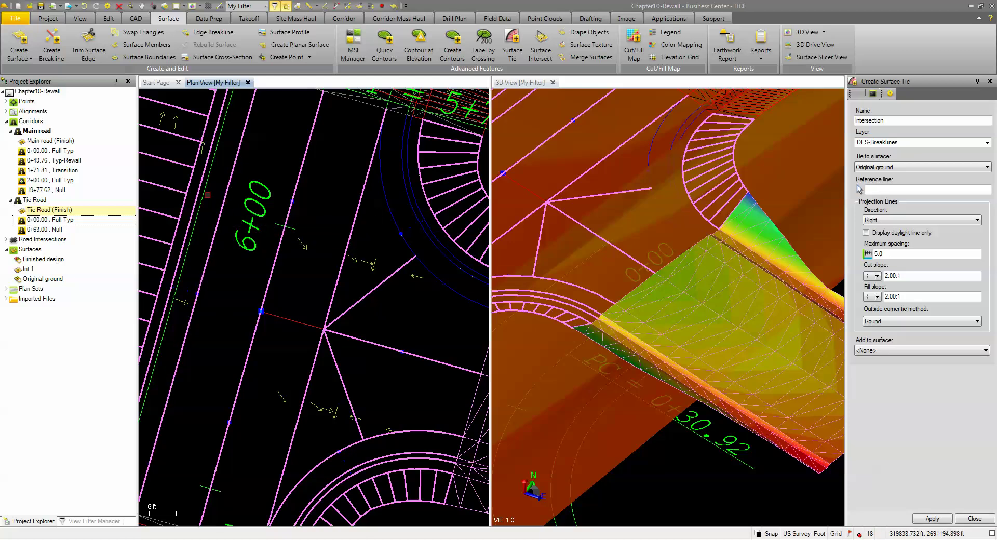
click(206, 194)
click(235, 201)
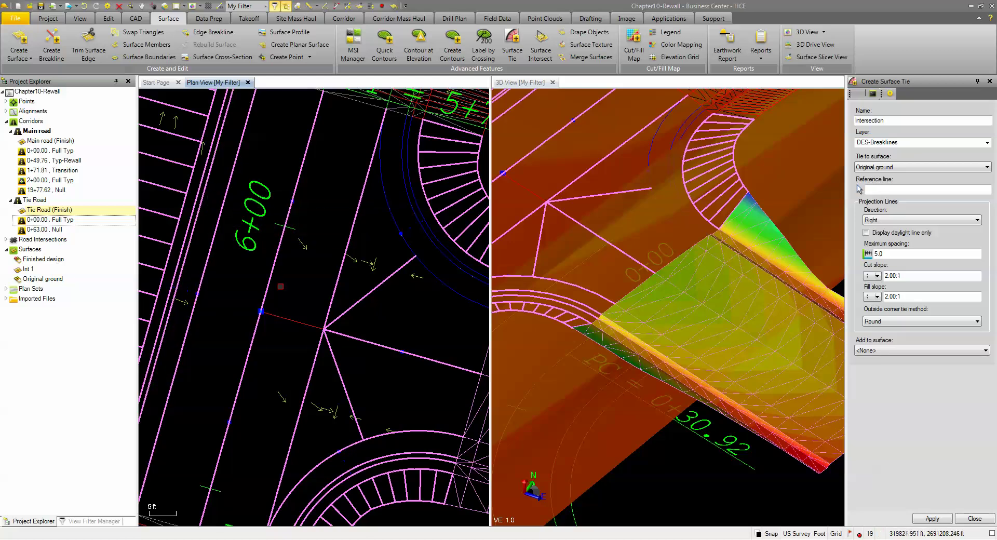
- Add the road edge and shoulder connection lines of the curve near PT 5+72.65 to the selection
scroll(278, 293, down, 2)
scroll(357, 246, up, 3)
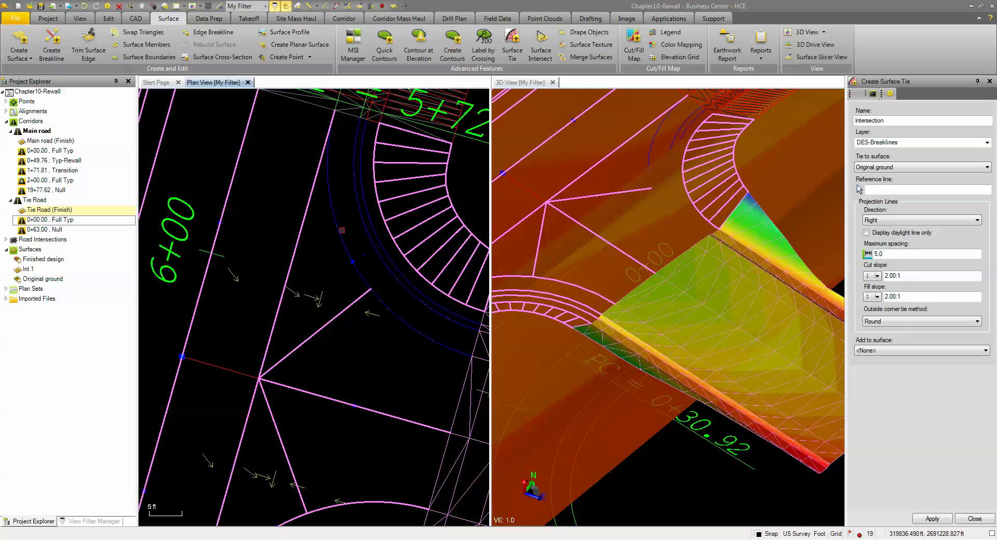
click(341, 234)
click(353, 243)
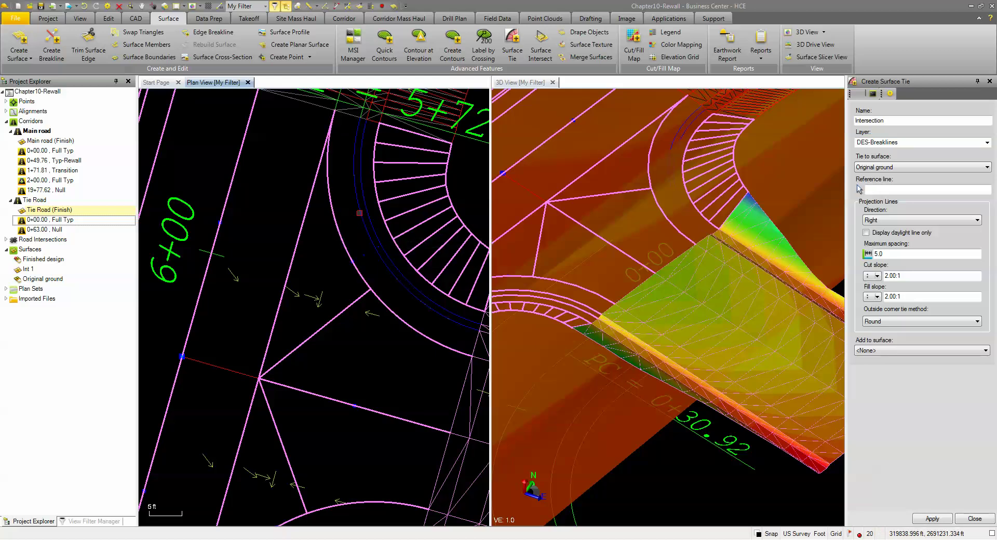
click(359, 212)
click(373, 221)
click(367, 210)
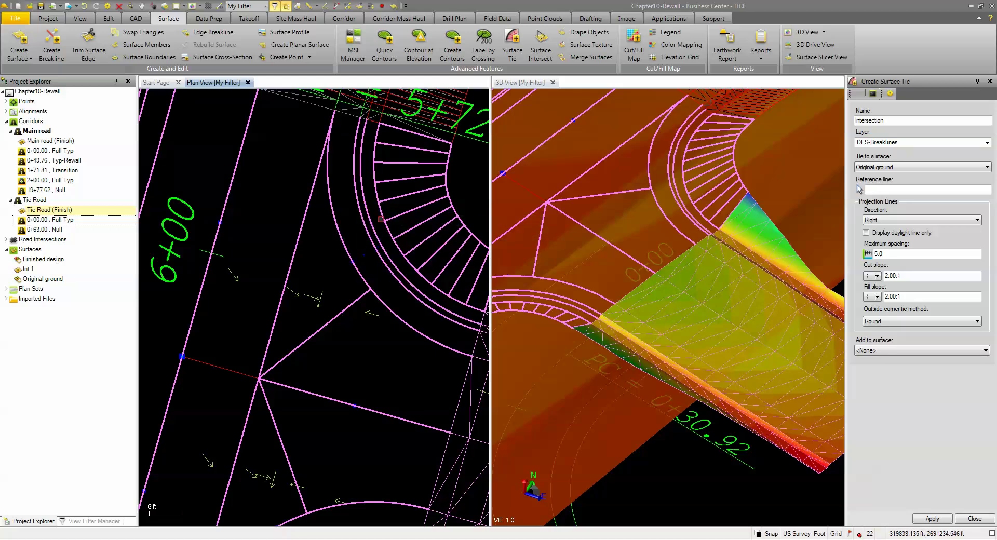
- Add the selected intersection lines, side slope ties and Tie Road surface as members of the Finished design surface
scroll(357, 297, down, 4)
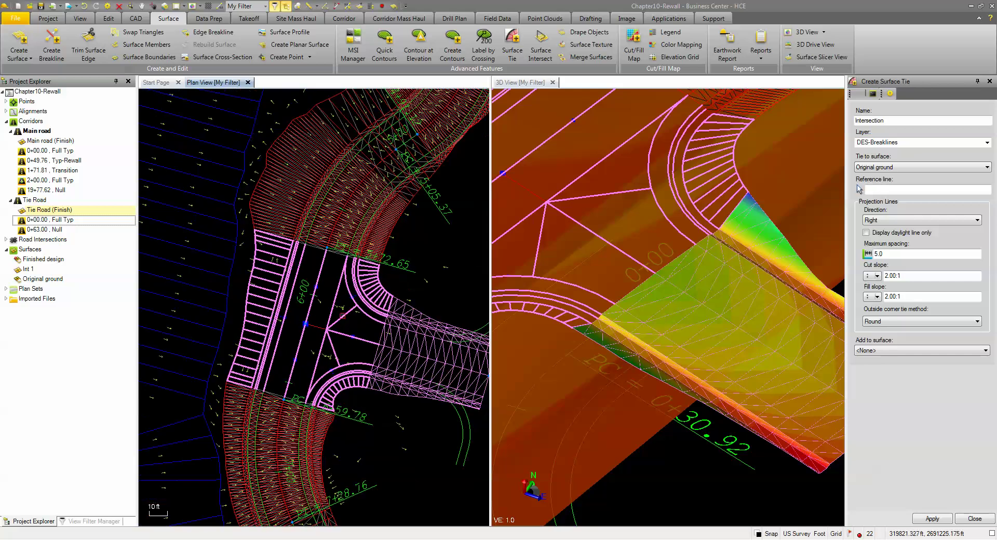
scroll(332, 322, down, 2)
right_click(434, 256)
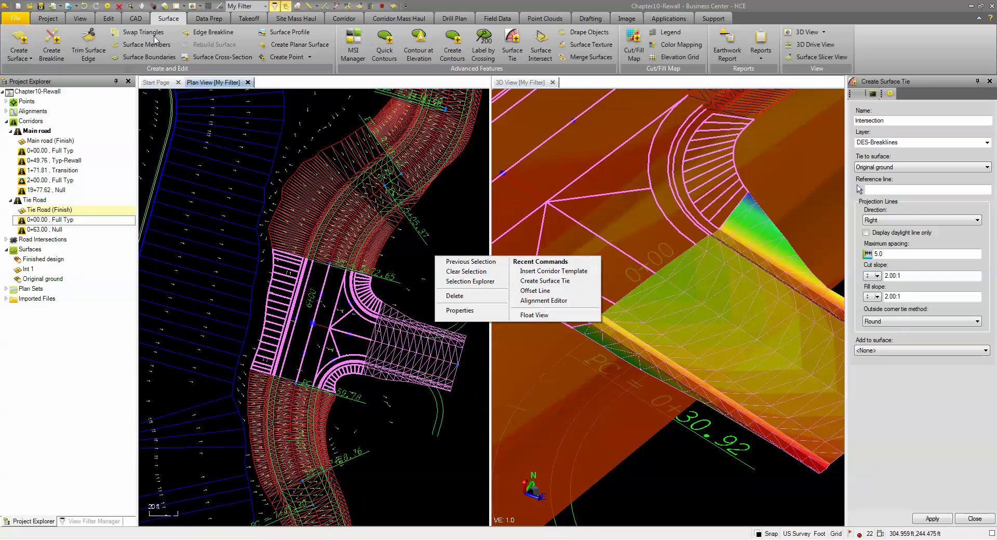
click(133, 46)
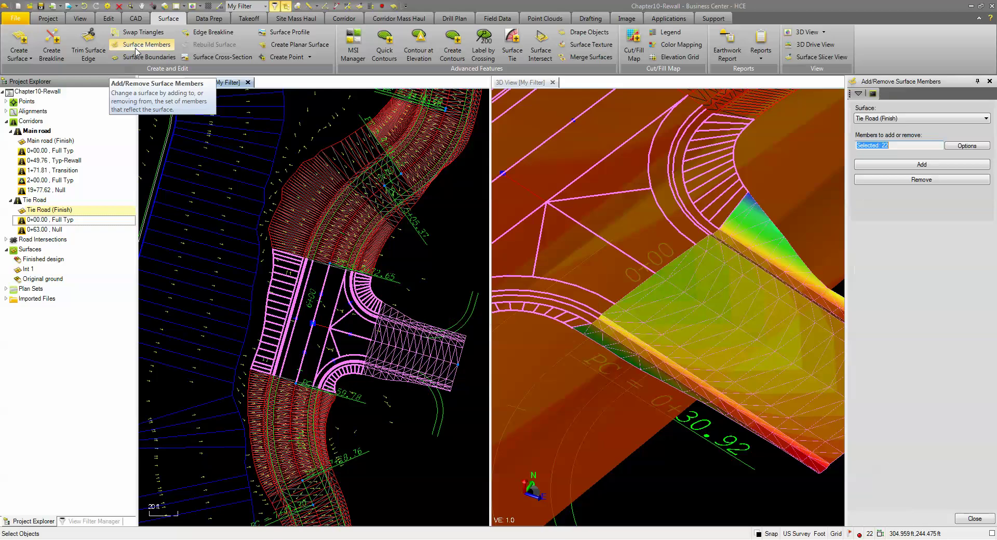
click(884, 119)
click(884, 129)
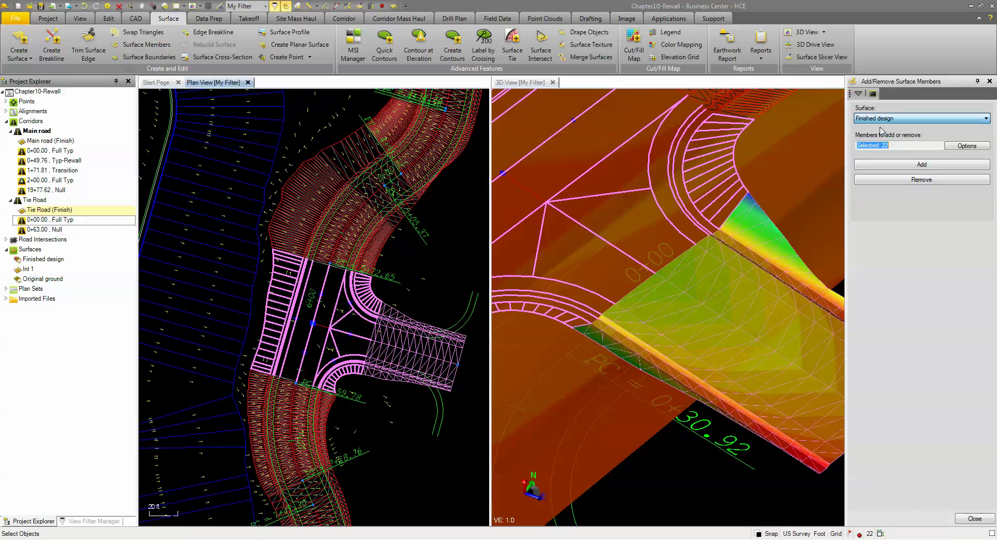
click(921, 165)
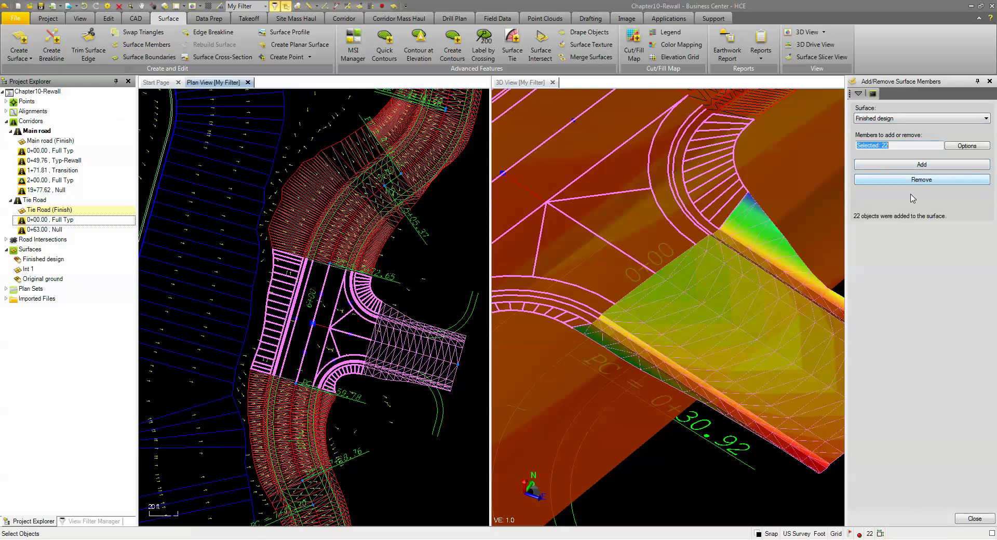
- Finish editing the surface members and select the Finished design surface
click(974, 519)
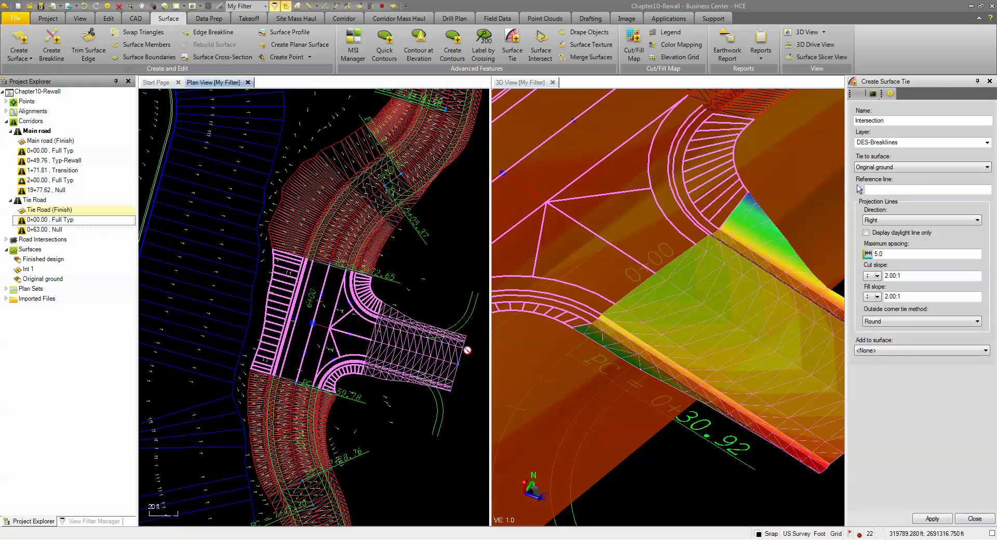
right_click(33, 260)
click(60, 285)
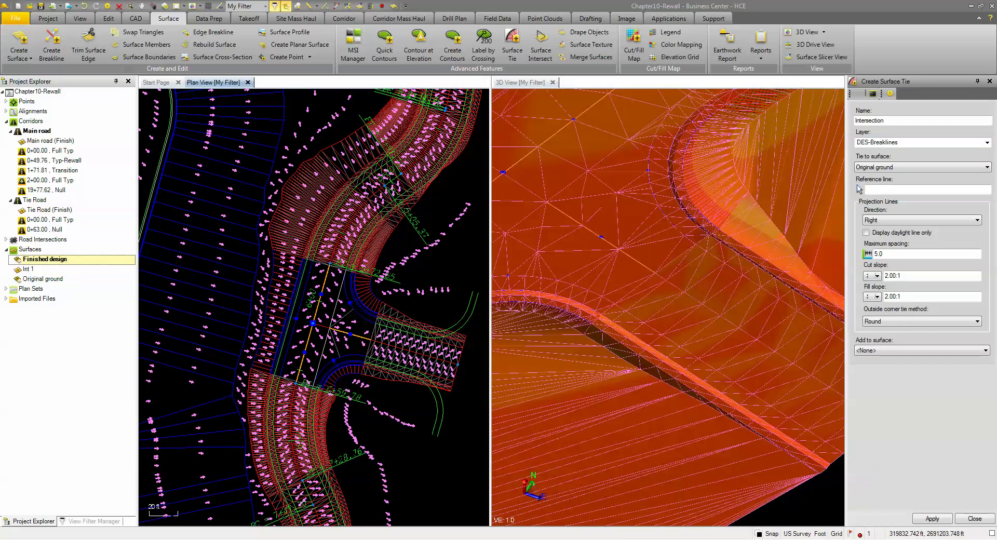
- Examine the Finished design surface around the intersection in 3D and along the main road in plan, and clear the selection
scroll(618, 328, down, 4)
mouse_move(642, 318)
right_down()
mouse_move(656, 319)
mouse_move(614, 312)
mouse_move(655, 307)
mouse_move(644, 312)
right_up()
scroll(623, 312, down, 2)
middle_drag(566, 308, 644, 304)
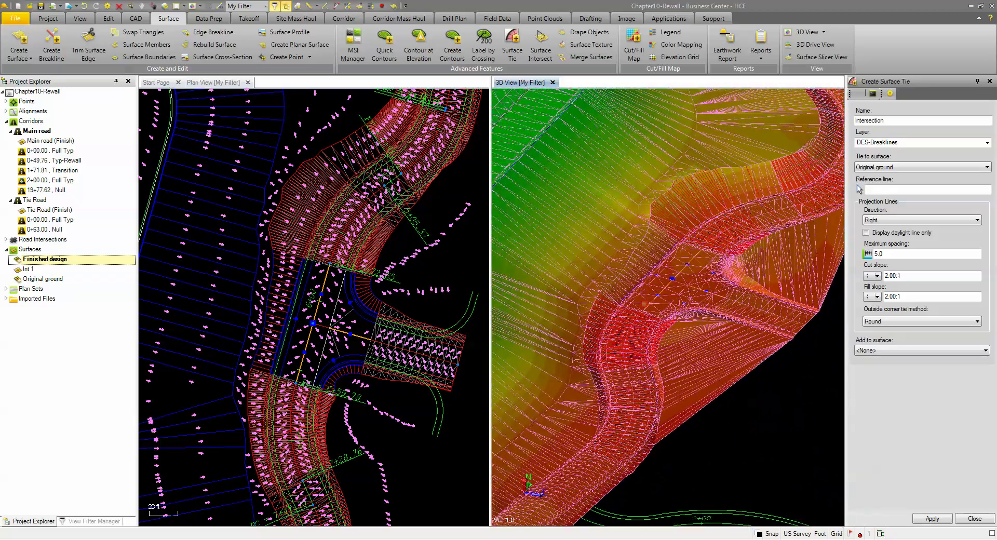
scroll(644, 304, up, 3)
right_drag(645, 306, 653, 310)
scroll(653, 309, down, 3)
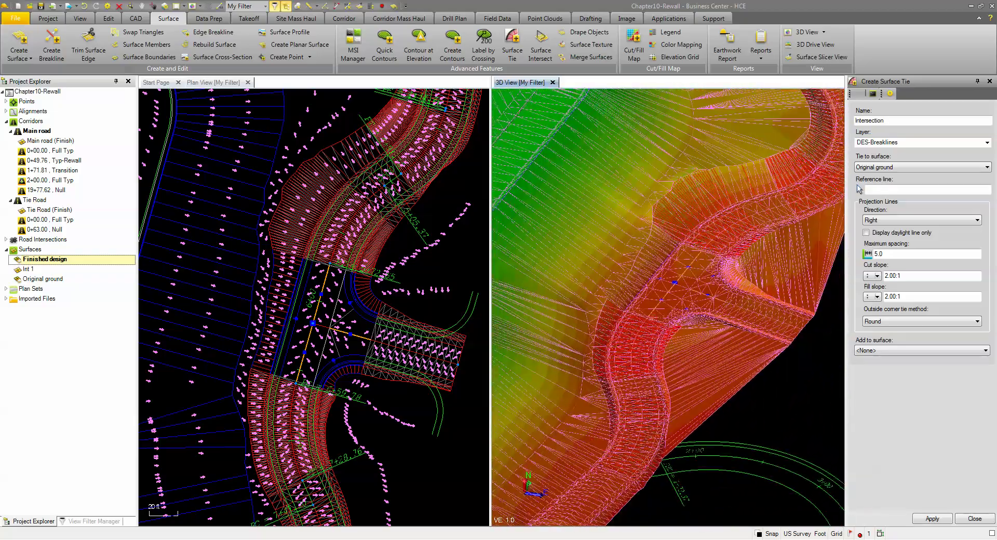
scroll(656, 315, down, 2)
scroll(658, 307, up, 2)
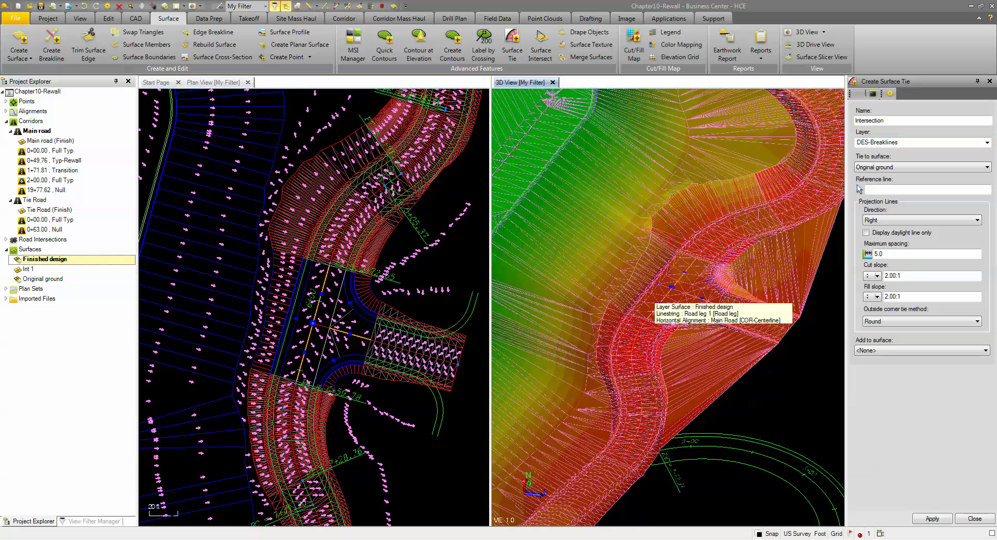
scroll(382, 345, down, 5)
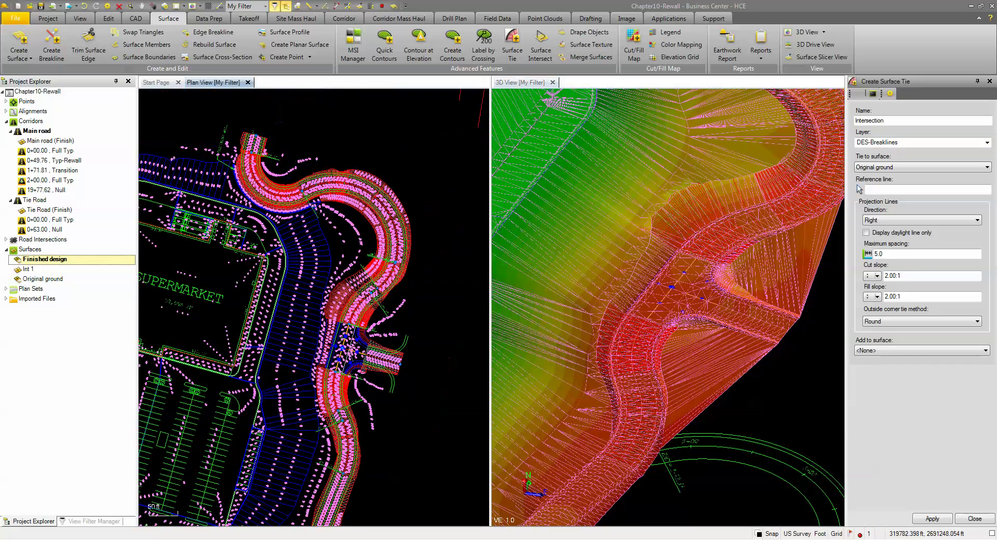
middle_drag(374, 345, 439, 124)
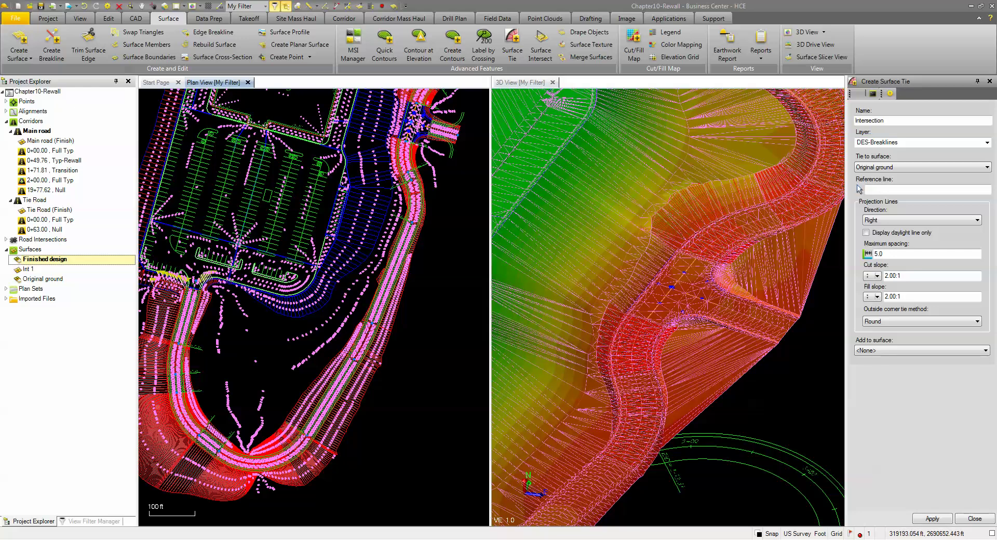
middle_drag(170, 411, 213, 347)
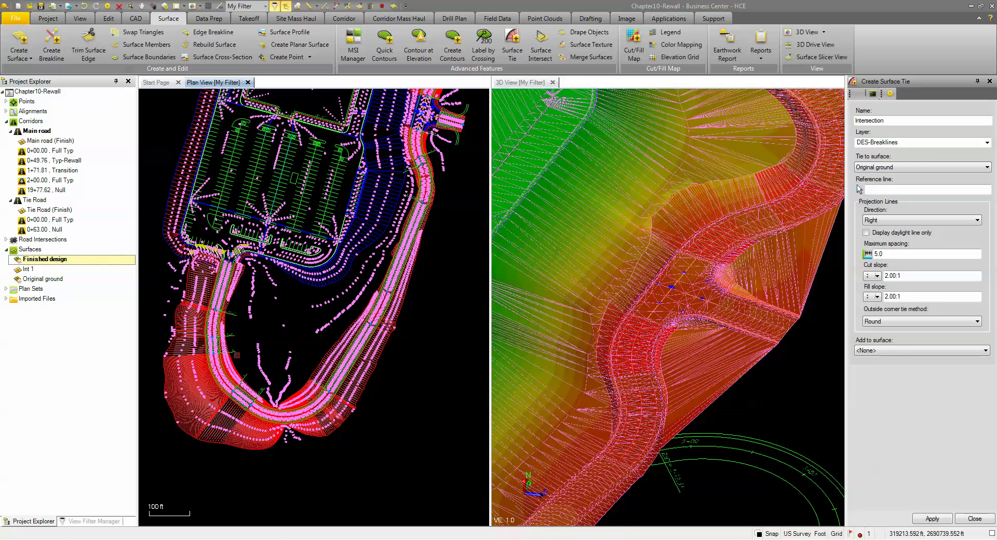
click(285, 350)
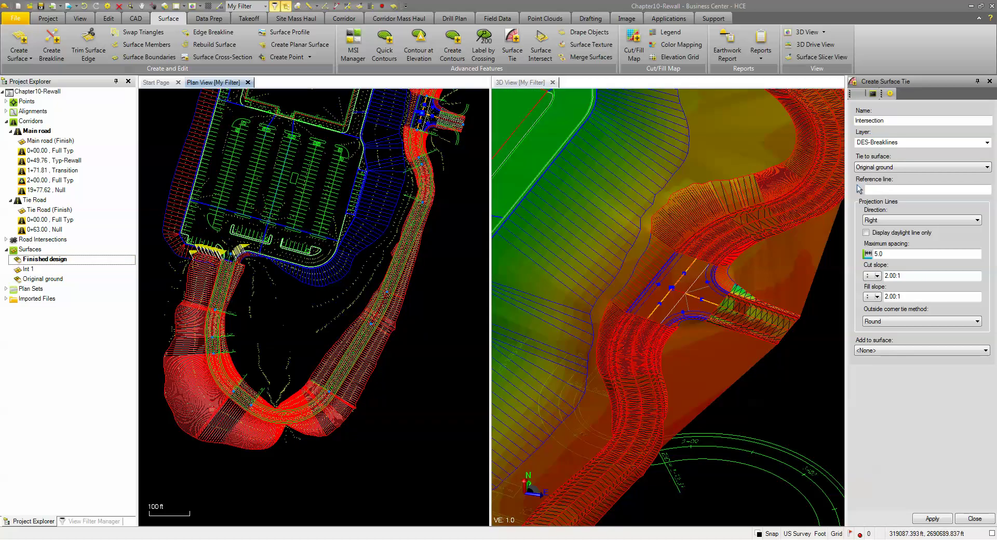